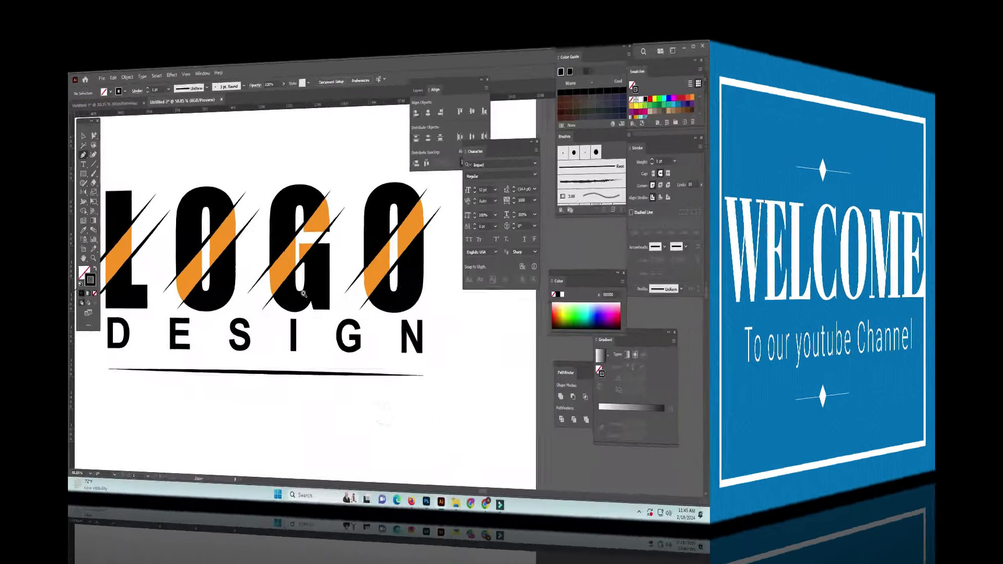
# Zoom in on the finished slashed LOGO DESIGN sample, then back out to the full artboard.
pyautogui.hotkey('ctrl', '-')
pyautogui.hotkey('ctrl', '-')
pyautogui.hotkey('ctrl', '-')
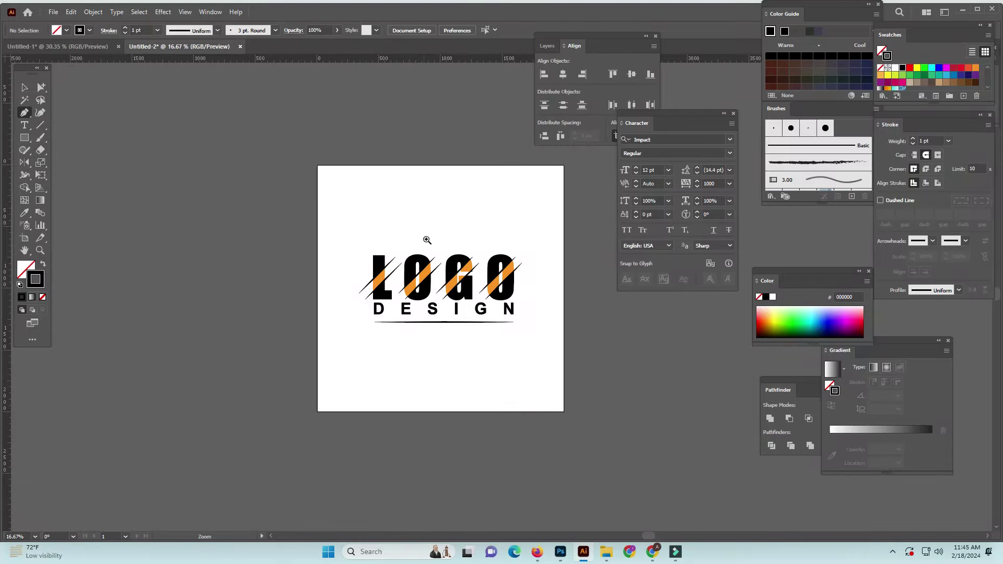
pyautogui.moveTo(427, 239); pyautogui.dragTo(452, 263)
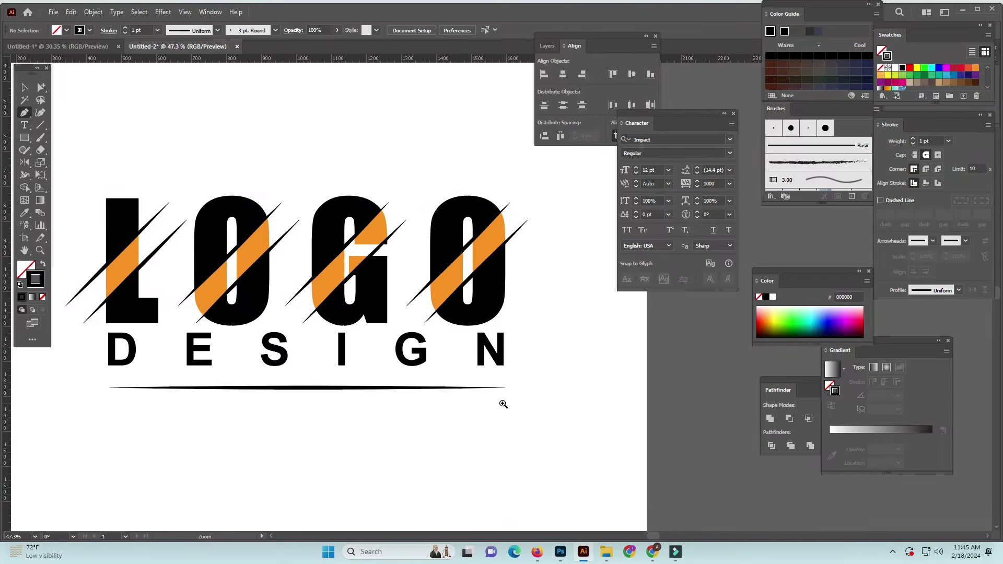
pyautogui.hotkey('ctrl', '-')
pyautogui.hotkey('ctrl', '-')
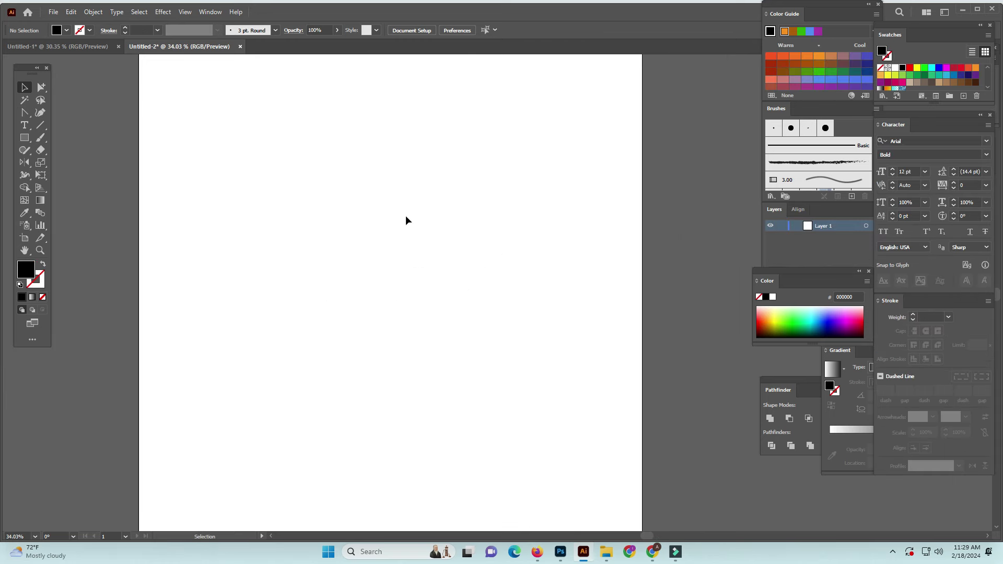
# Add the text LOGO, enlarge it to about 332 pt and move it into place.
pyautogui.click(25, 125)
pyautogui.click(313, 208)
pyautogui.write('LOGO')
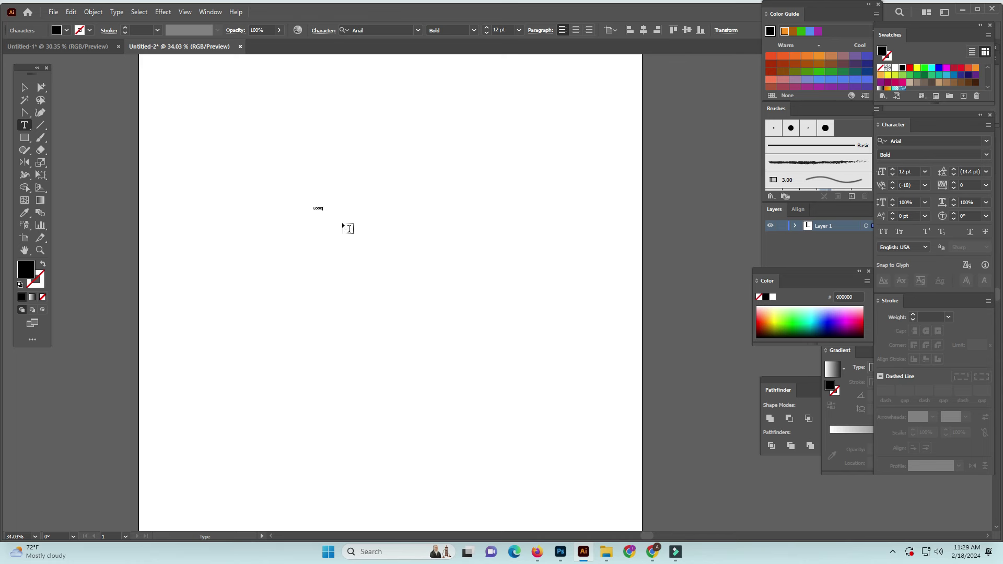
pyautogui.click(25, 87)
pyautogui.moveTo(321, 212); pyautogui.dragTo(440, 324)
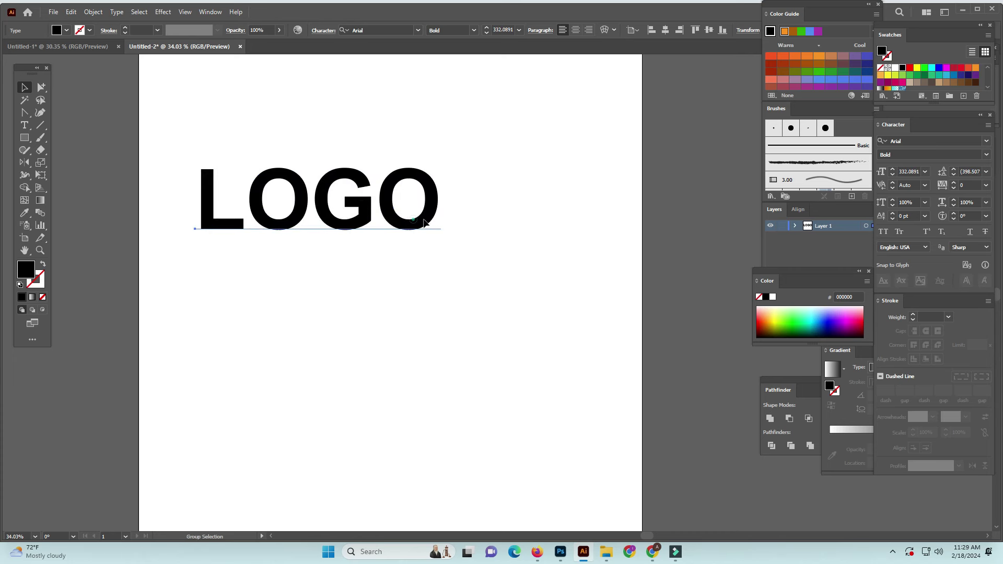
pyautogui.moveTo(424, 222); pyautogui.dragTo(475, 230)
# Add a DESIGN text line and shrink it to sit below LOGO.
pyautogui.press('t')
pyautogui.click(261, 315)
pyautogui.write('DES')
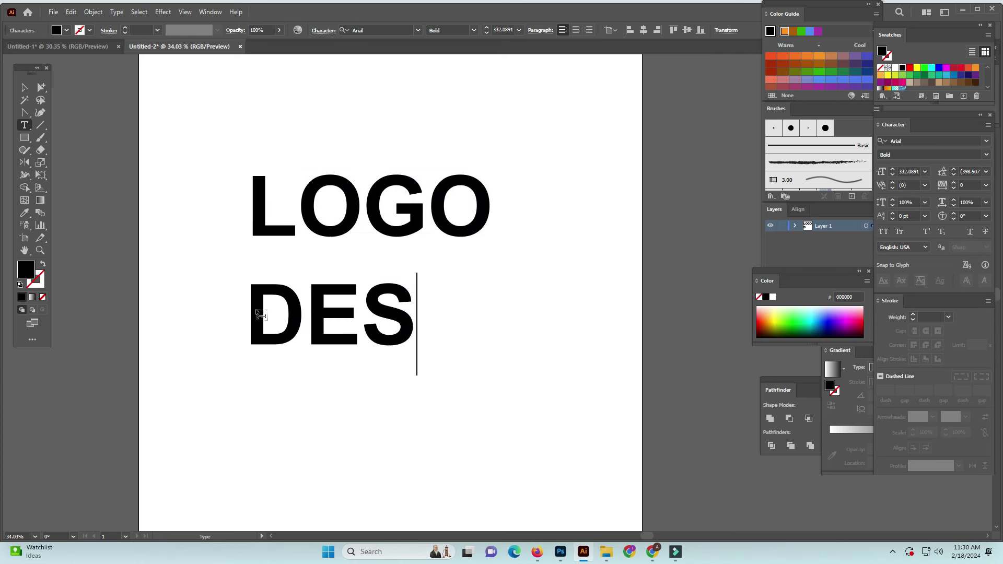
pyautogui.write('IGN')
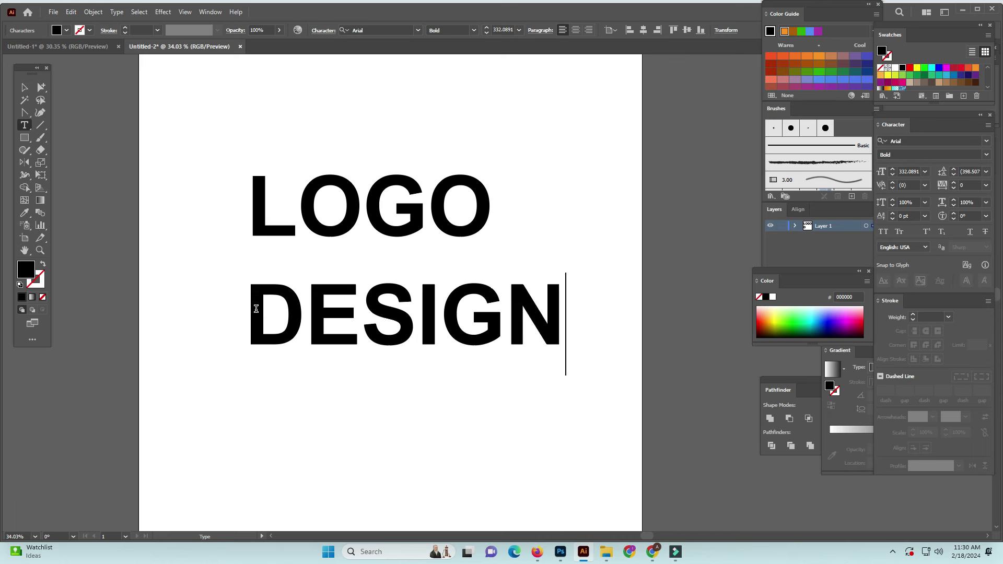
pyautogui.click(25, 87)
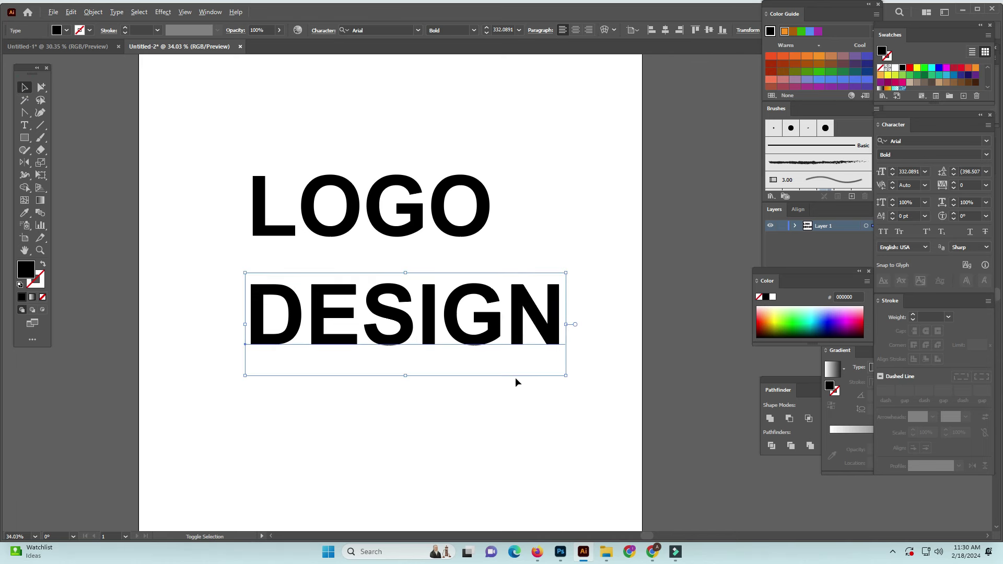
pyautogui.moveTo(565, 377)
pyautogui.mouseDown()
pyautogui.moveTo(471, 340)
pyautogui.moveTo(394, 333)
pyautogui.mouseUp()
pyautogui.click(428, 322)
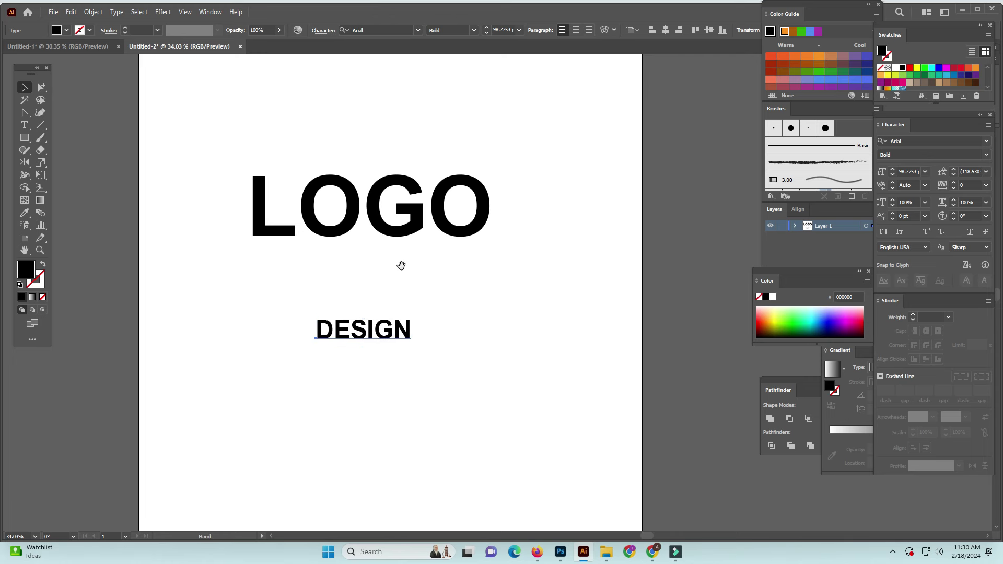
pyautogui.scroll(1, 400, 264)
# Change the LOGO text's font to Impact.
pyautogui.click(415, 272)
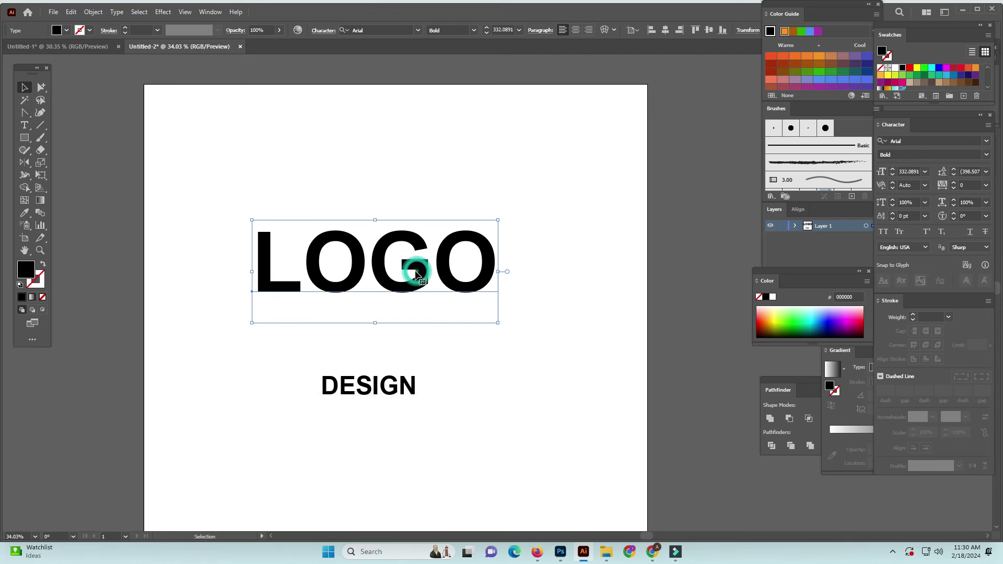
pyautogui.click(385, 30)
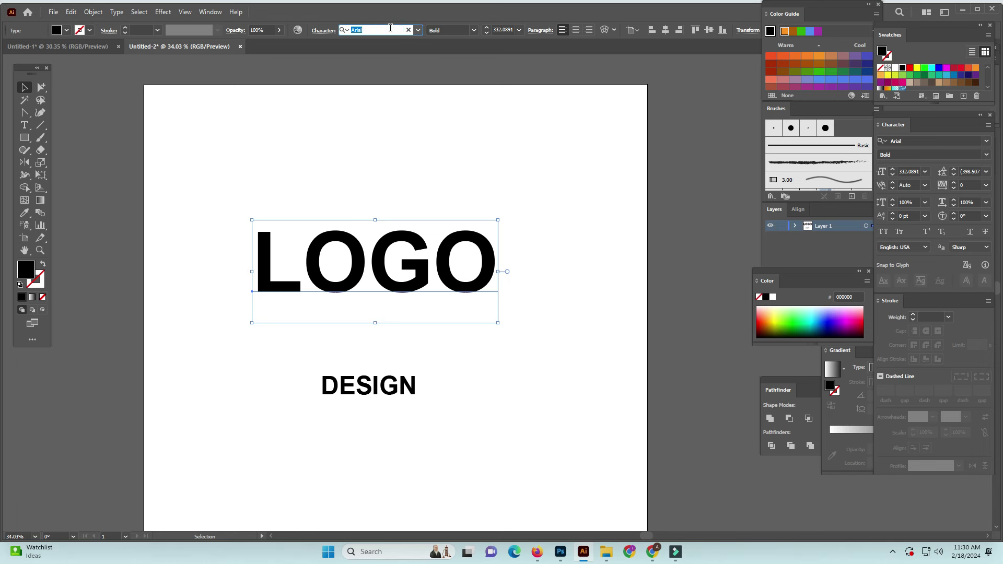
pyautogui.write('im')
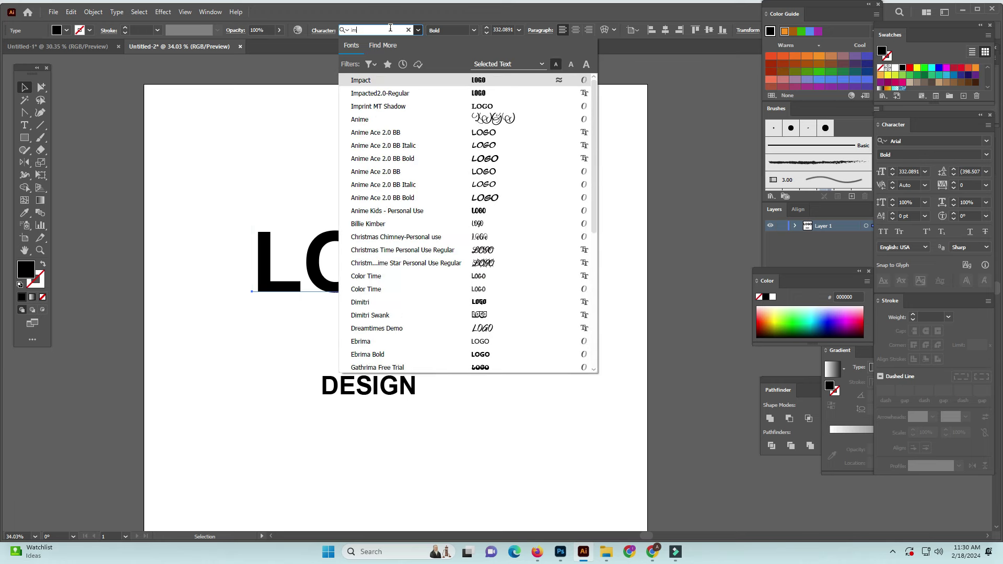
pyautogui.write('p')
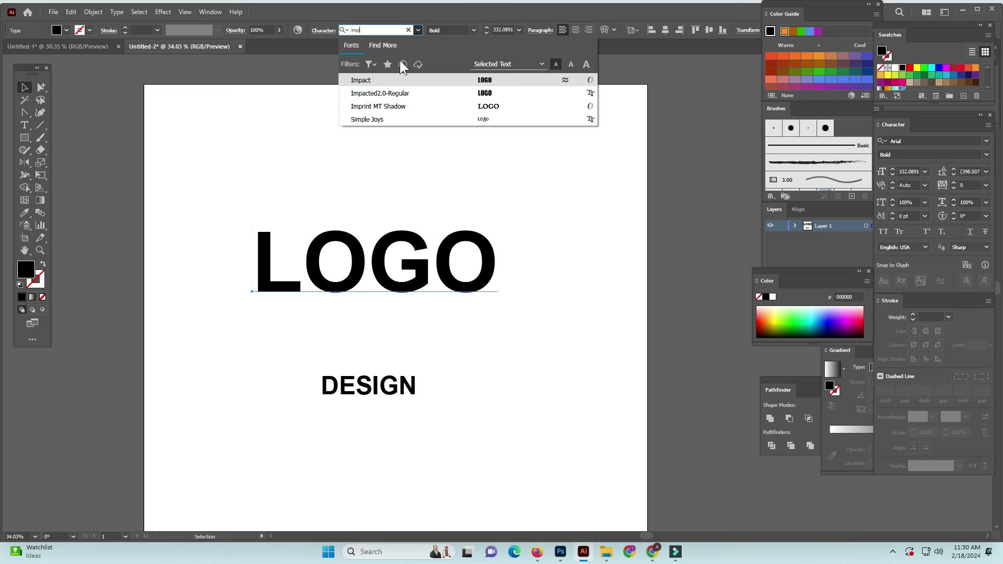
pyautogui.click(362, 80)
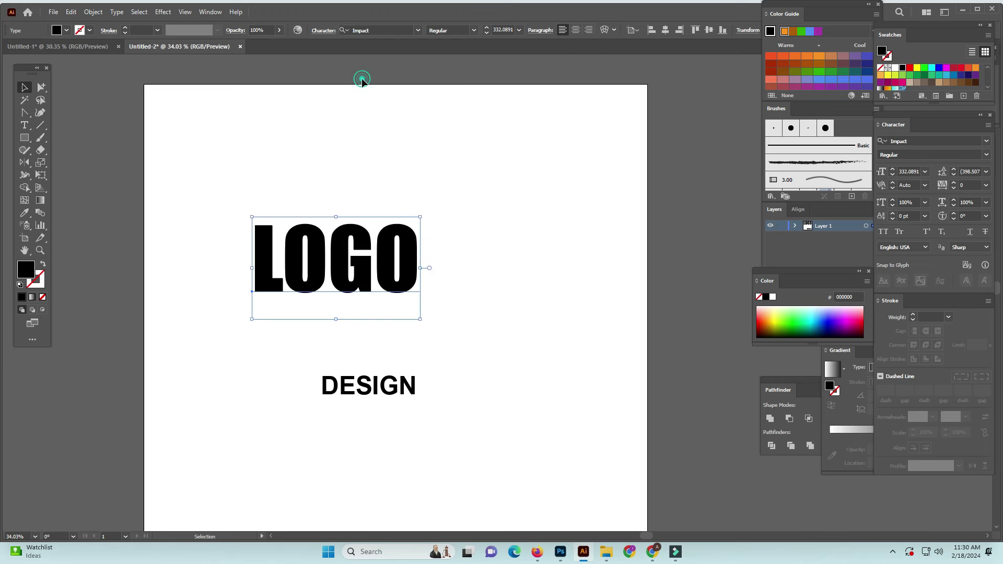
# Set LOGO's letter tracking to 200 in the character settings.
pyautogui.click(477, 262)
pyautogui.scroll(2, 436, 280)
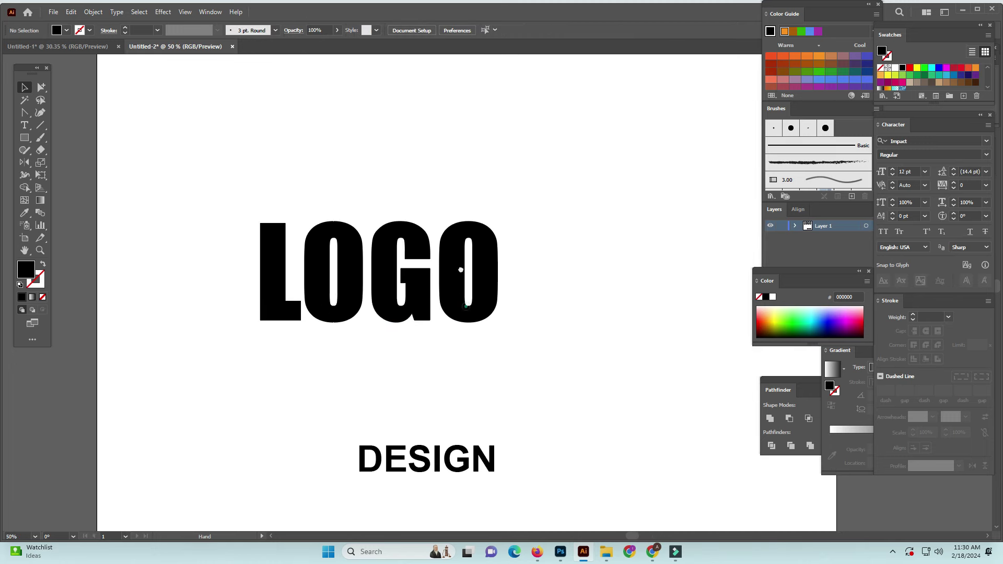
pyautogui.moveTo(460, 269); pyautogui.dragTo(460, 193)
pyautogui.click(459, 239)
pyautogui.hotkey('ctrl', '-')
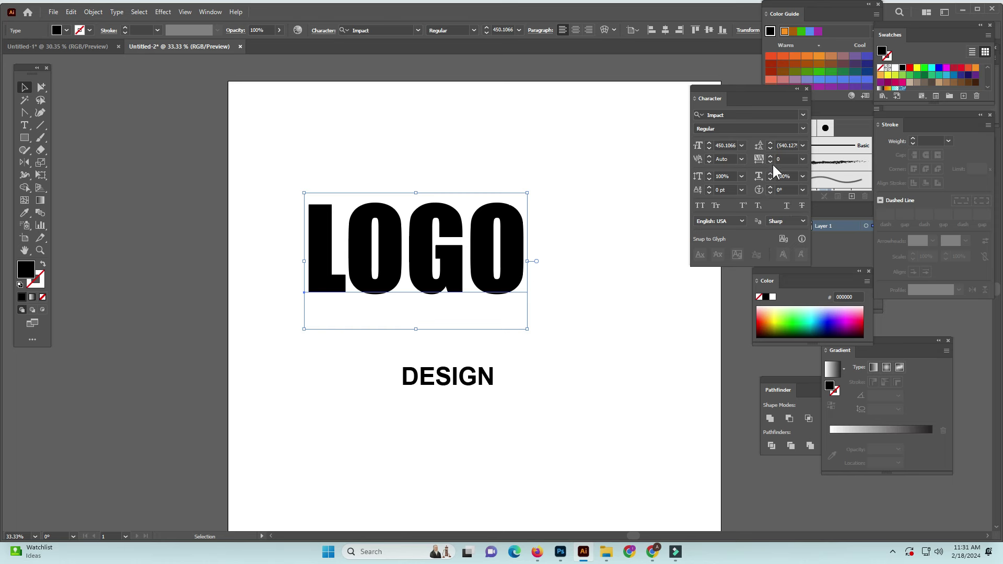
pyautogui.click(802, 159)
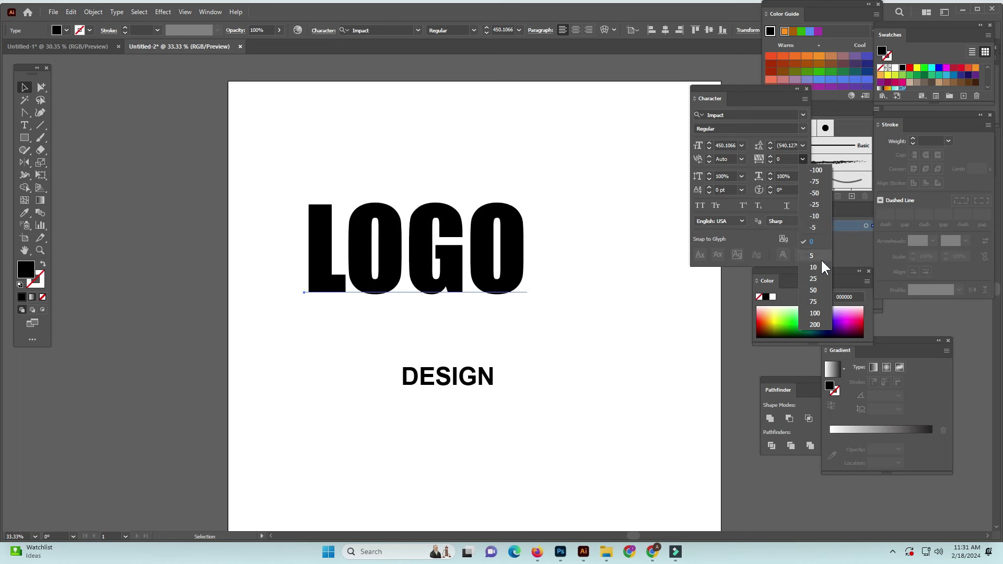
pyautogui.click(813, 325)
# Draw a straight vertical line with the Pen tool.
pyautogui.moveTo(459, 389)
pyautogui.mouseDown()
pyautogui.moveTo(454, 362)
pyautogui.moveTo(416, 394)
pyautogui.moveTo(712, 381)
pyautogui.mouseUp()
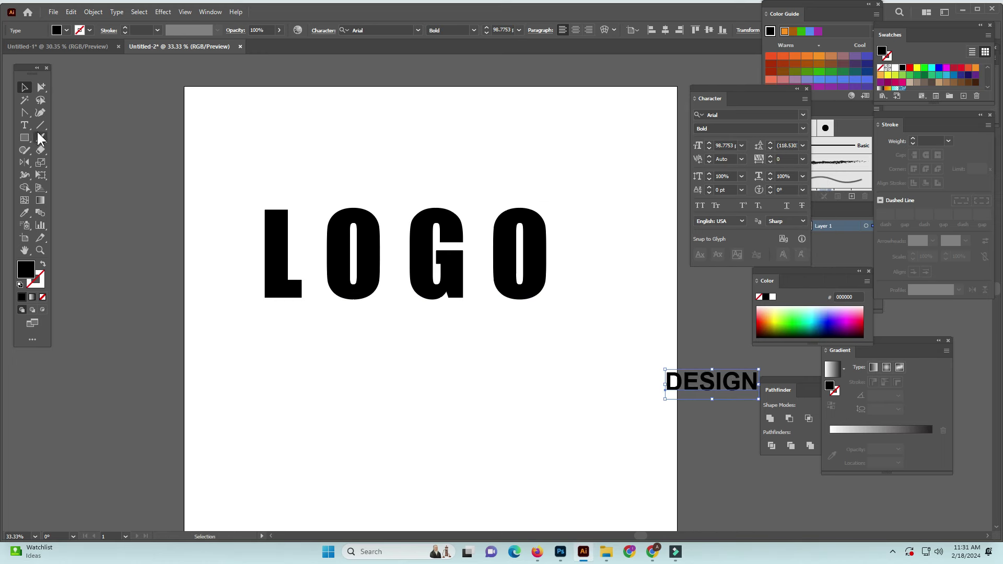
pyautogui.click(23, 112)
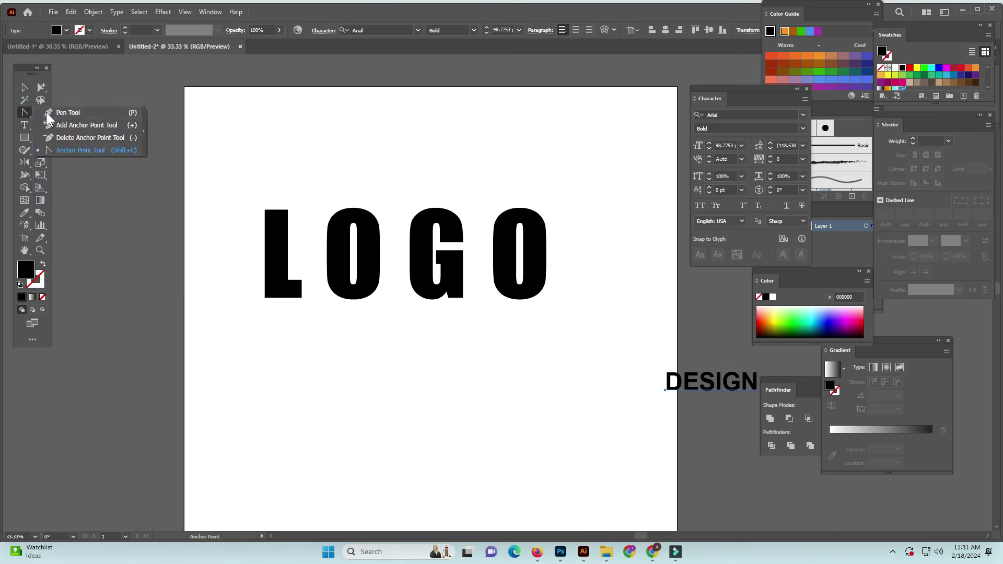
pyautogui.click(52, 112)
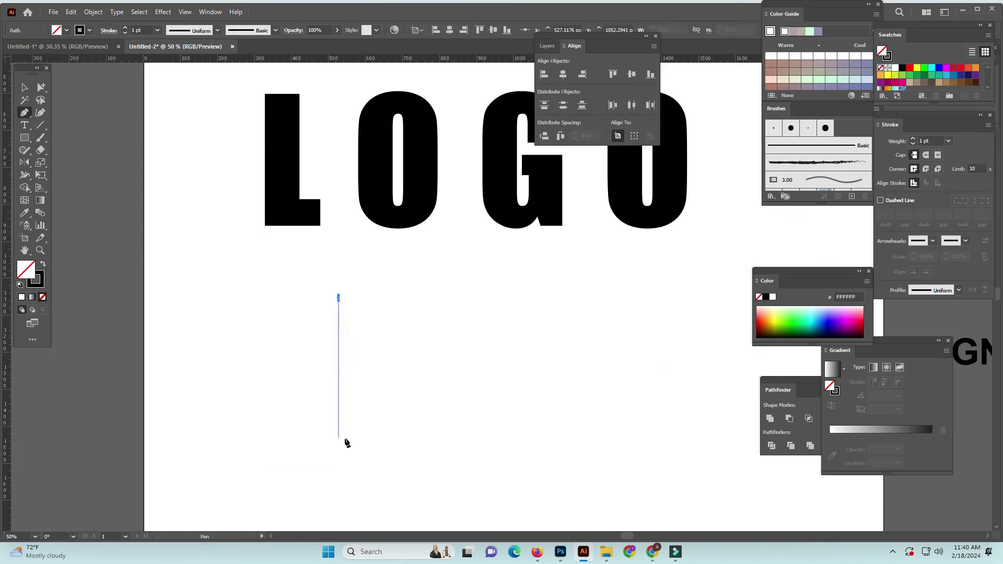
pyautogui.click(340, 312)
pyautogui.moveTo(340, 463); pyautogui.dragTo(349, 462)
pyautogui.hotkey('ctrl', 'z')
pyautogui.keyDown('shift'); pyautogui.click(340, 473); pyautogui.keyUp('shift')
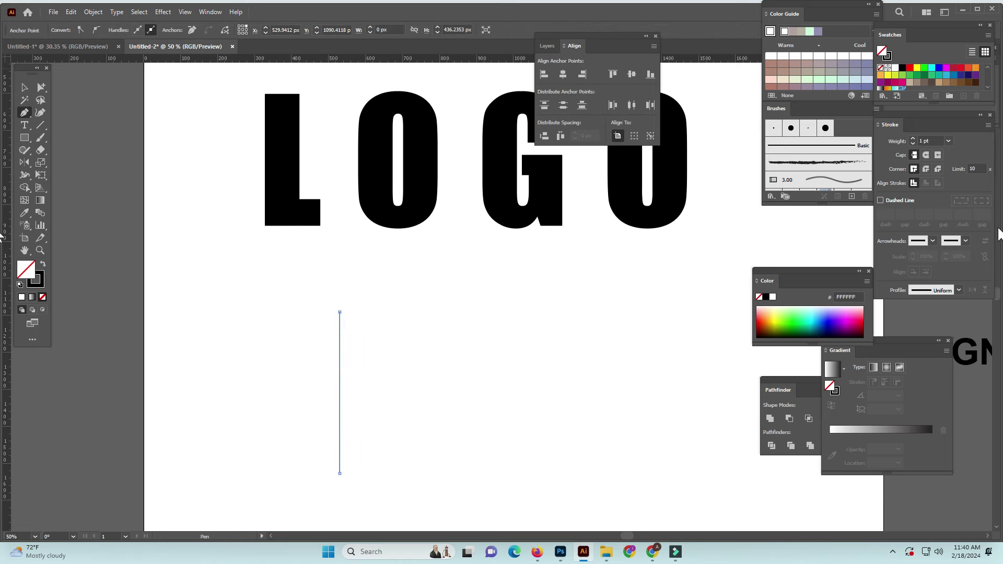
# Give the line a 10 pt stroke with an elliptical width profile, and shorten it slightly.
pyautogui.click(948, 141)
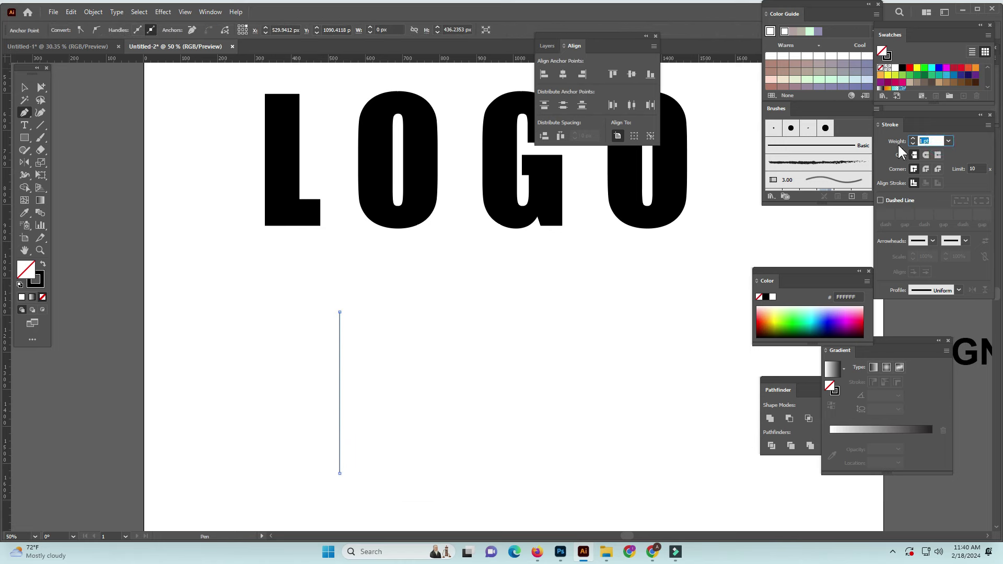
pyautogui.write('10')
pyautogui.press('Return')
pyautogui.keyDown('ctrl'); pyautogui.click(364, 358); pyautogui.keyUp('ctrl')
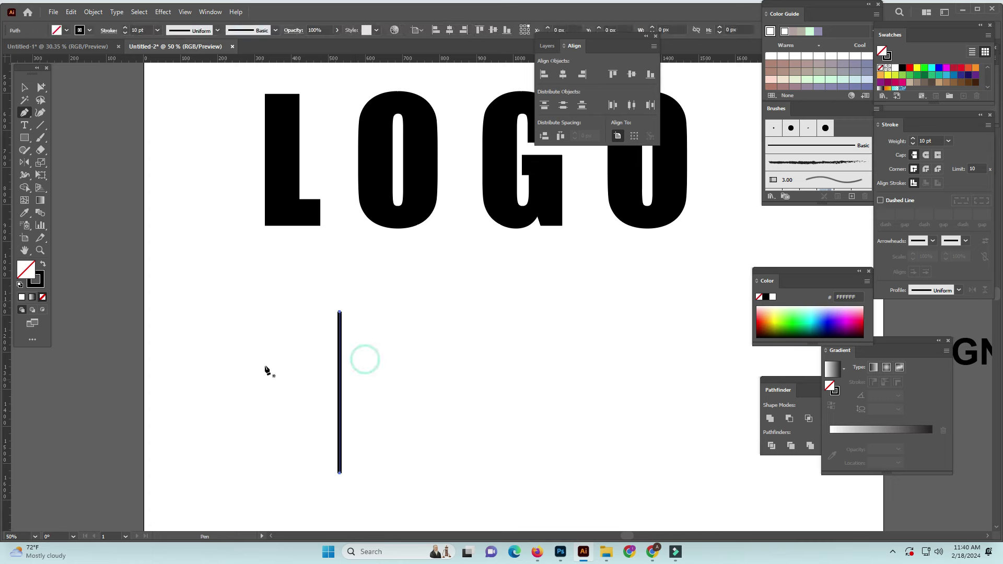
pyautogui.click(218, 31)
pyautogui.click(196, 70)
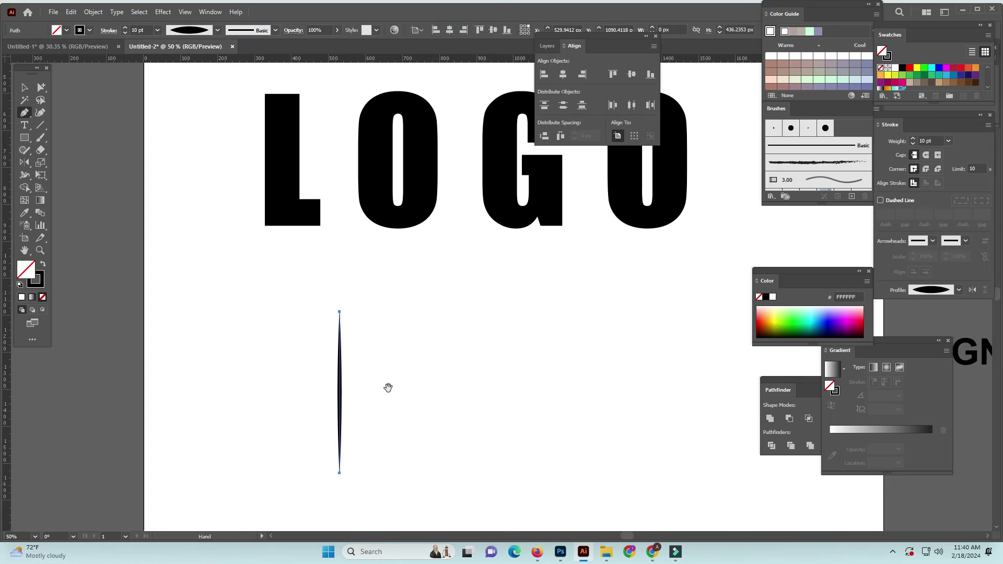
pyautogui.moveTo(388, 388); pyautogui.dragTo(388, 401)
pyautogui.click(24, 87)
pyautogui.click(344, 479)
pyautogui.moveTo(344, 479); pyautogui.dragTo(344, 475)
# Duplicate the tapered line, group the pair, rotate it about 45° and place it over the L.
pyautogui.moveTo(340, 424)
pyautogui.mouseDown()
pyautogui.moveTo(367, 424)
pyautogui.moveTo(289, 434)
pyautogui.mouseUp()
pyautogui.hotkey('ctrl', 'g')
pyautogui.moveTo(387, 330)
pyautogui.mouseDown()
pyautogui.moveTo(383, 344)
pyautogui.moveTo(413, 374)
pyautogui.mouseUp()
pyautogui.moveTo(372, 406); pyautogui.dragTo(333, 304)
pyautogui.moveTo(351, 352); pyautogui.dragTo(307, 179)
pyautogui.moveTo(337, 128); pyautogui.dragTo(345, 123)
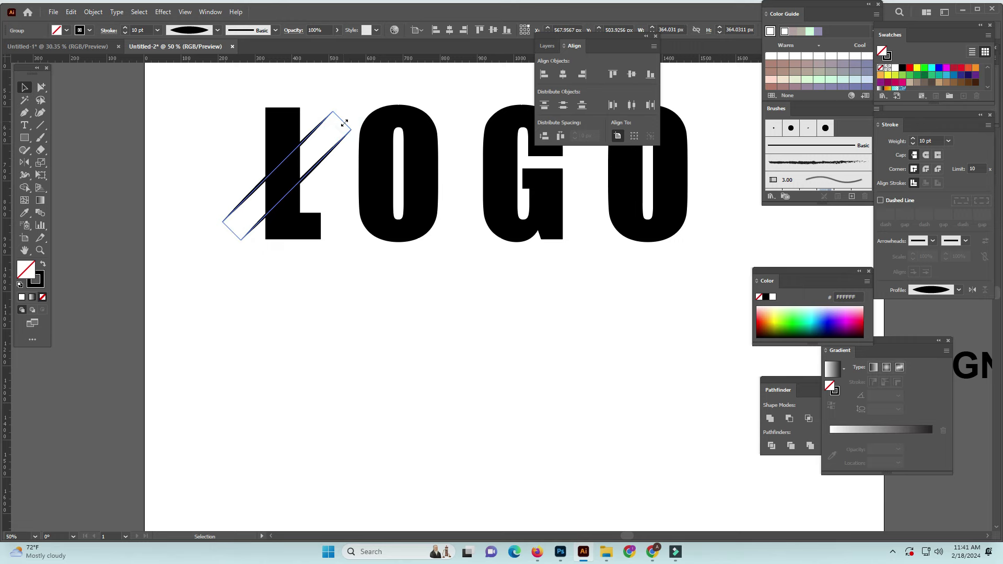
# Place a copy of the slash pair across the first O.
pyautogui.press('a')
pyautogui.scroll(3, 360, 261)
pyautogui.moveTo(339, 253); pyautogui.dragTo(454, 252)
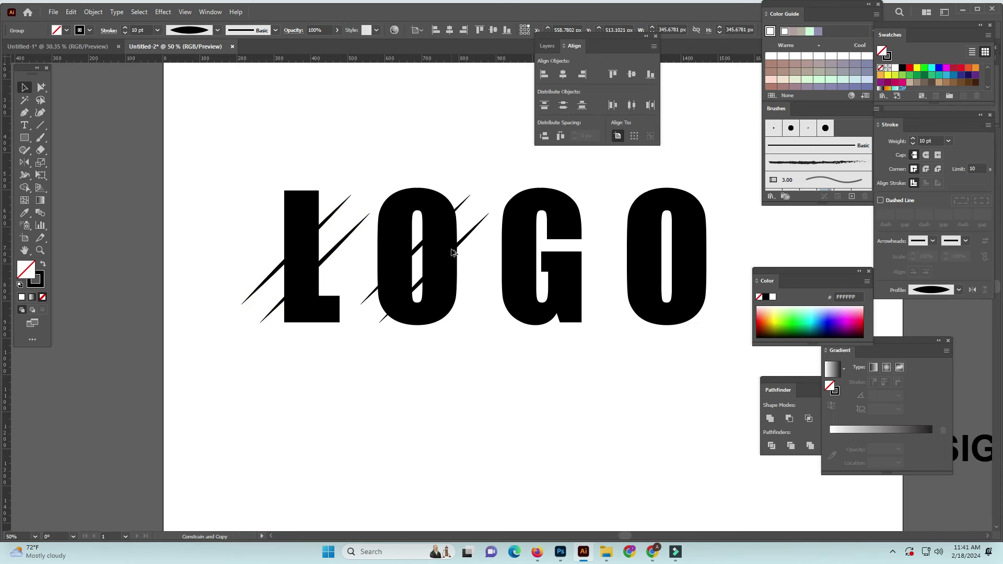
pyautogui.click(448, 352)
pyautogui.moveTo(457, 171)
pyautogui.mouseDown()
pyautogui.moveTo(476, 237)
pyautogui.moveTo(584, 230)
pyautogui.mouseUp()
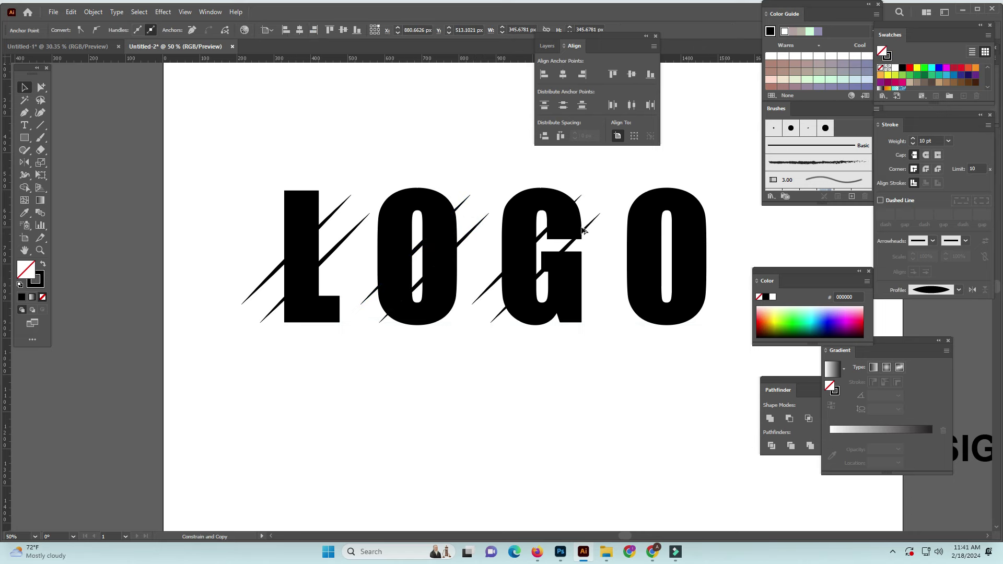
# Copy the slash pair across the G and final O, then select all of LOGO.
pyautogui.moveTo(572, 272)
pyautogui.mouseDown()
pyautogui.moveTo(424, 302)
pyautogui.moveTo(530, 289)
pyautogui.mouseUp()
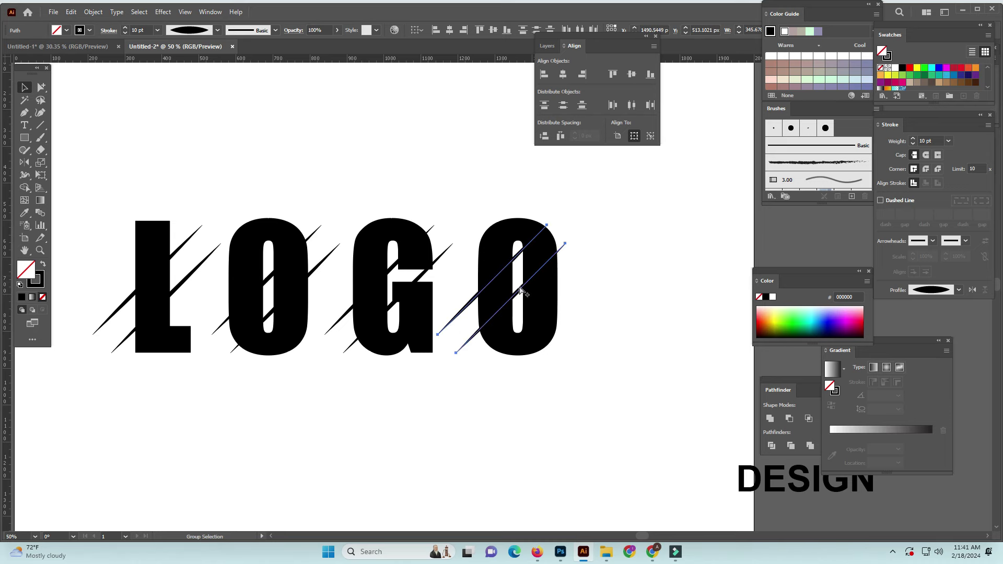
pyautogui.moveTo(530, 289); pyautogui.dragTo(551, 276)
pyautogui.click(597, 290)
pyautogui.hscroll(-1, 493, 320)
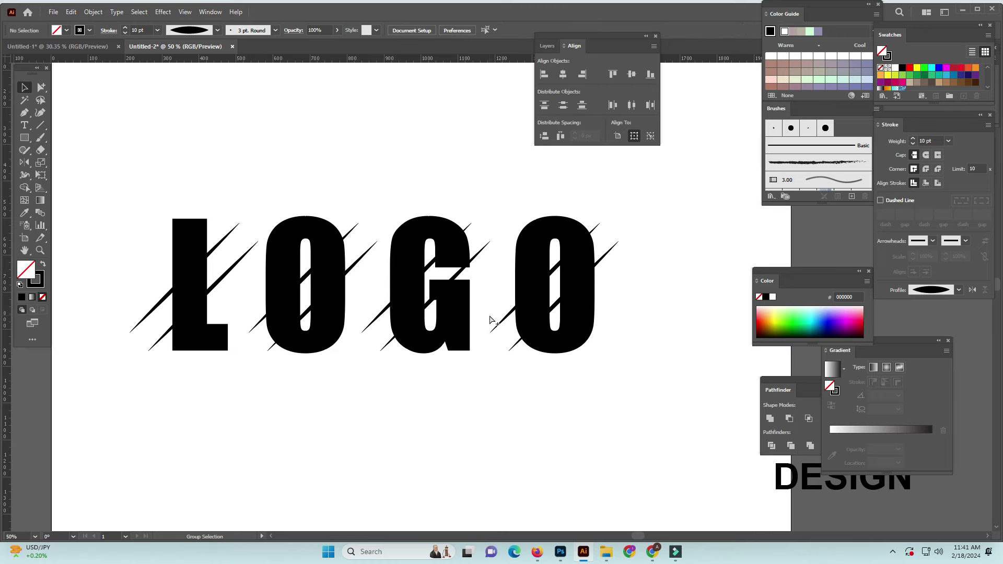
pyautogui.scroll(-1, 493, 321)
pyautogui.moveTo(255, 209)
pyautogui.mouseDown()
pyautogui.moveTo(656, 377)
pyautogui.moveTo(650, 354)
pyautogui.mouseUp()
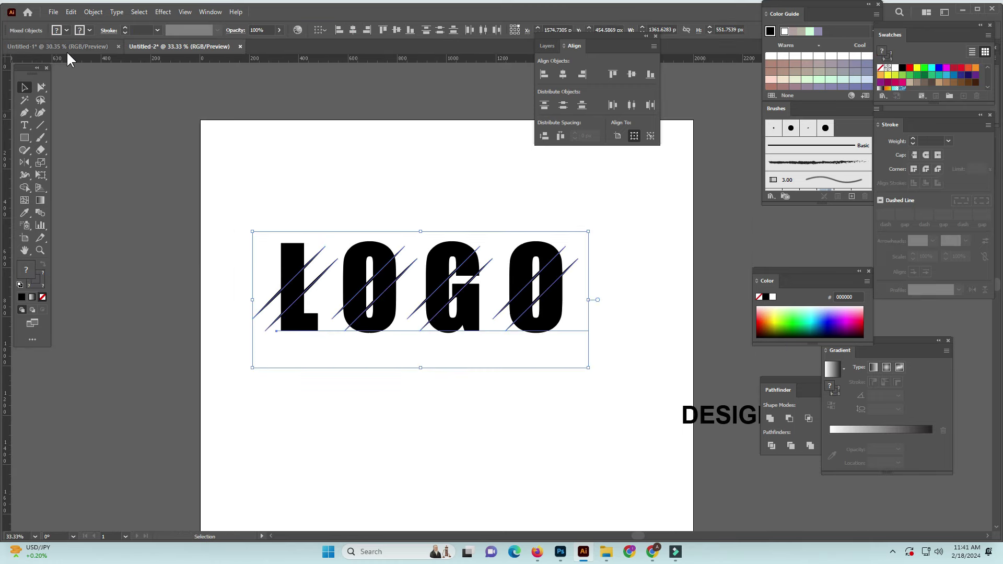
# Group the LOGO letters and slashes, then expand them into object and fill shapes.
pyautogui.click(93, 11)
pyautogui.click(112, 62)
pyautogui.click(93, 12)
pyautogui.click(114, 136)
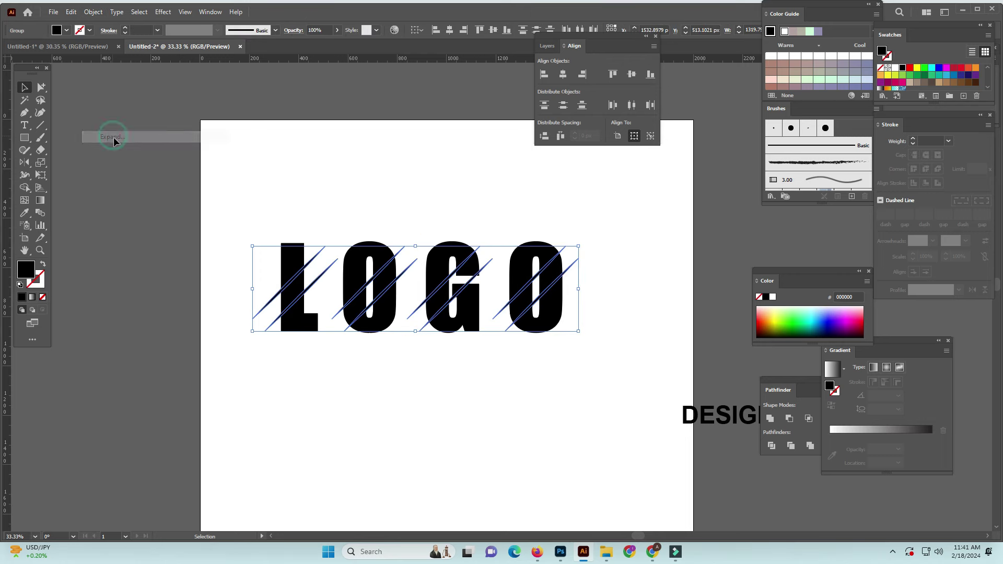
pyautogui.moveTo(343, 368); pyautogui.dragTo(661, 364)
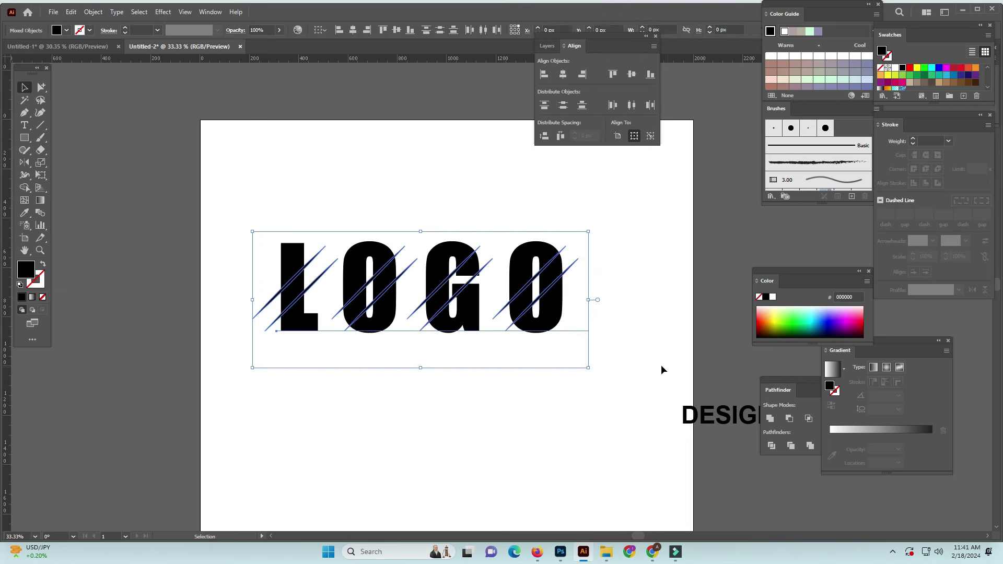
pyautogui.click(93, 12)
pyautogui.click(113, 137)
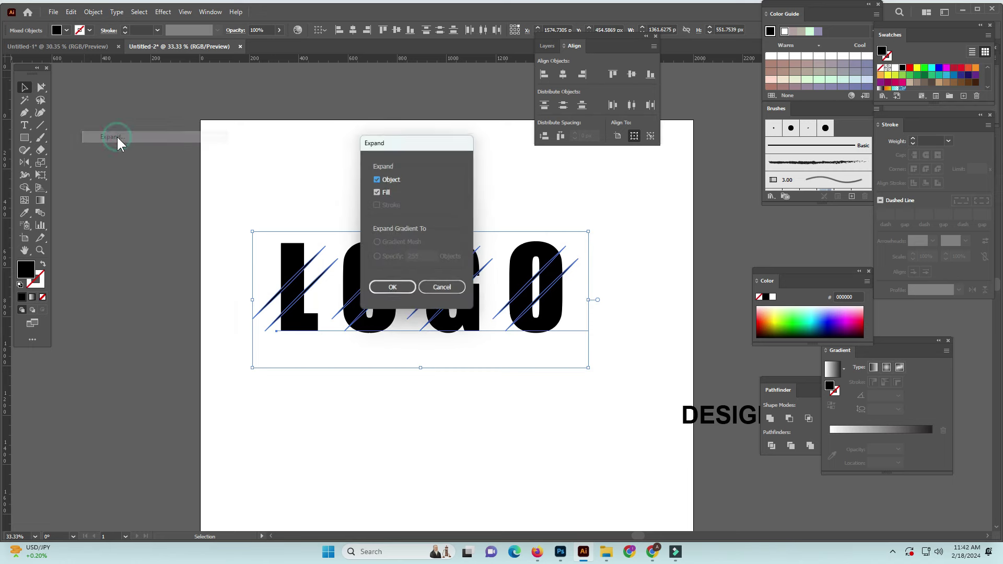
pyautogui.click(391, 289)
pyautogui.moveTo(269, 215); pyautogui.dragTo(593, 347)
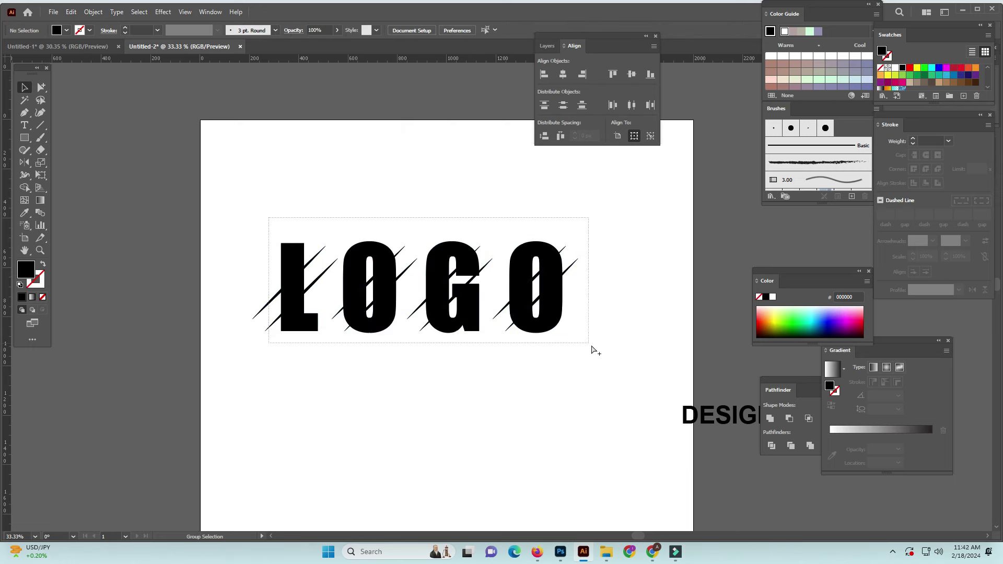
pyautogui.keyDown('ctrl'); pyautogui.click(600, 351); pyautogui.keyUp('ctrl')
pyautogui.moveTo(436, 368); pyautogui.dragTo(453, 387)
pyautogui.click(112, 348)
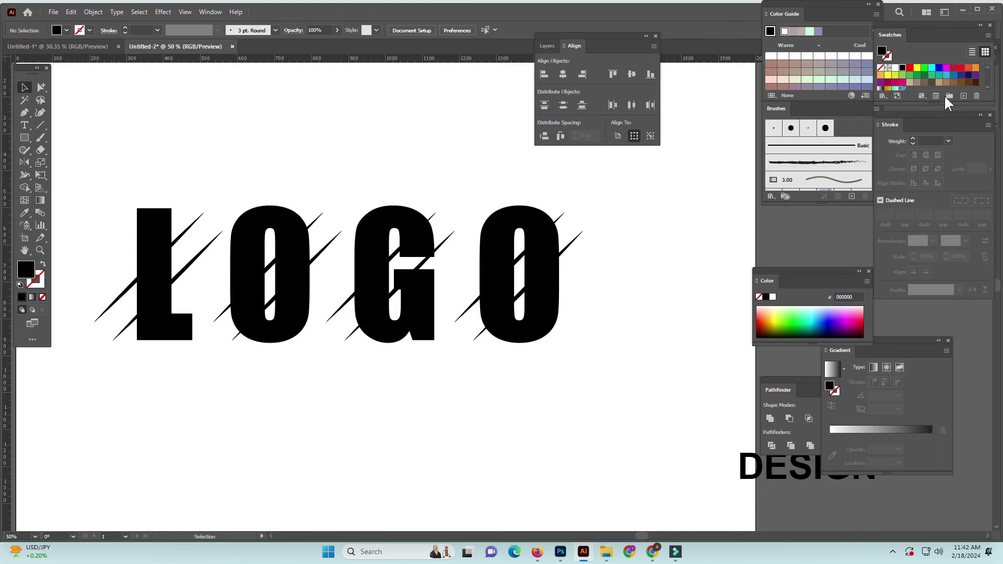
# Fill the diagonal bands in the L, first O, G and final O with orange F7931E.
pyautogui.click(975, 67)
pyautogui.click(25, 187)
pyautogui.moveTo(119, 197); pyautogui.dragTo(714, 340)
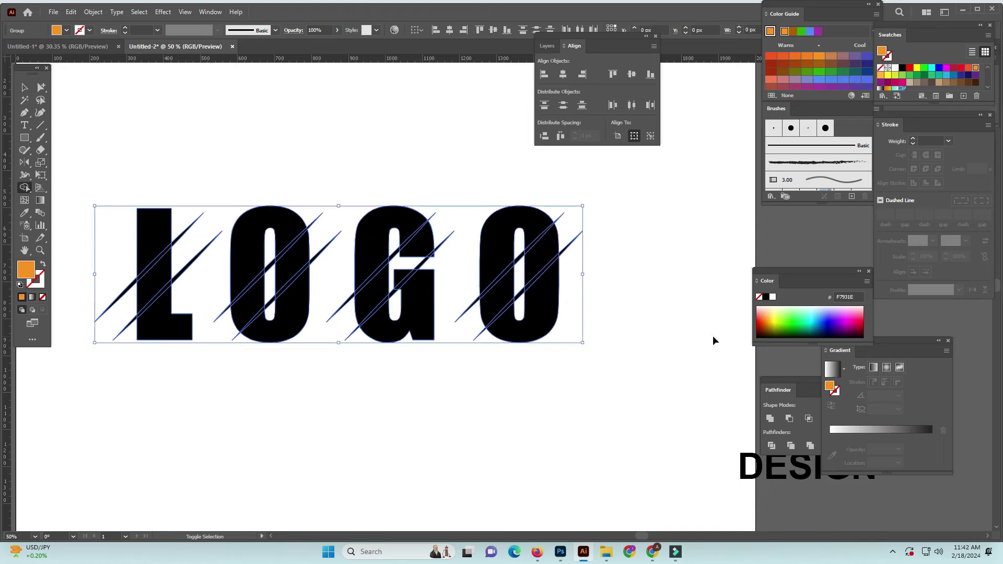
pyautogui.click(540, 250)
pyautogui.click(511, 296)
pyautogui.click(418, 243)
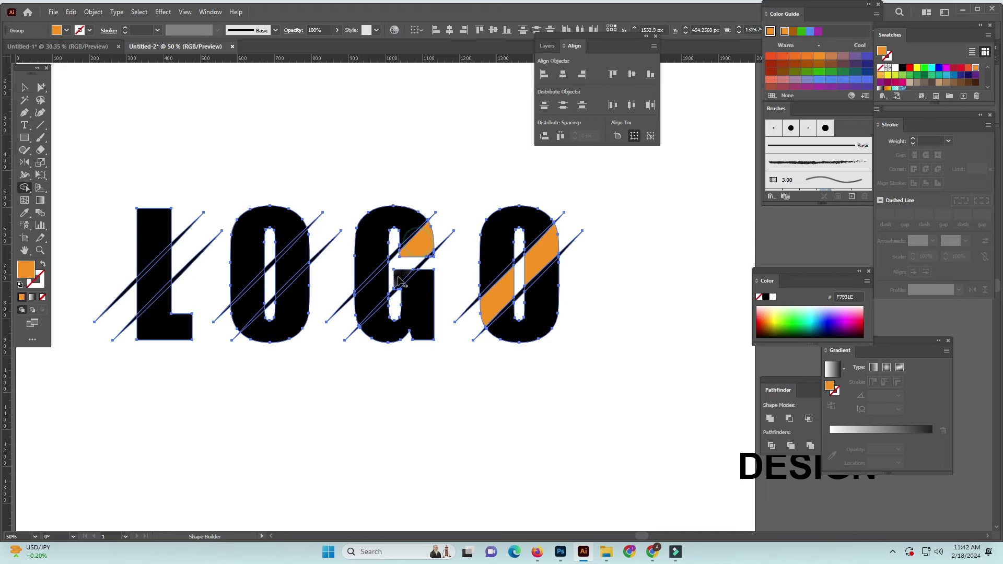
pyautogui.click(372, 298)
pyautogui.click(297, 272)
pyautogui.click(246, 311)
pyautogui.click(154, 282)
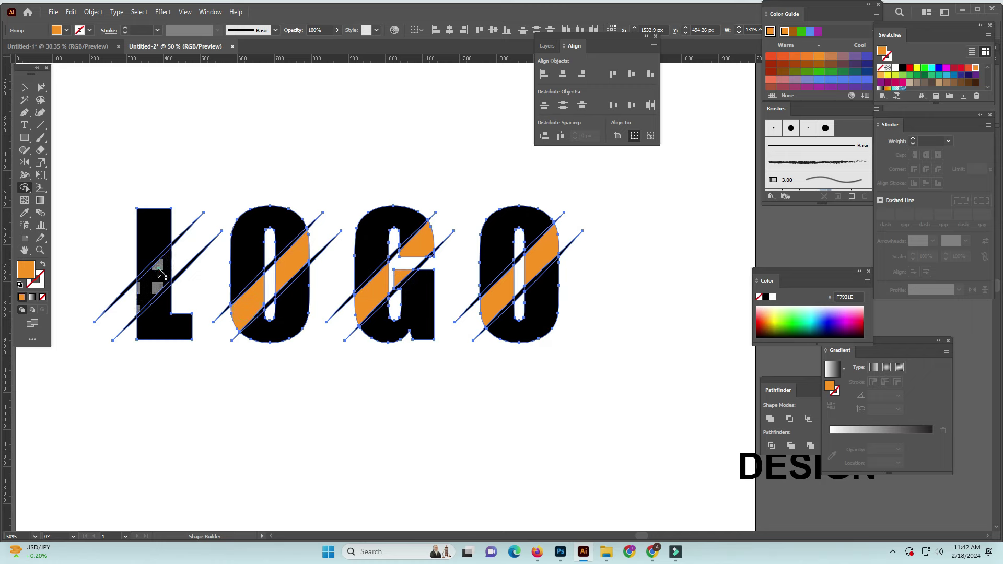
# Zoom out to the whole artboard and select the DESIGN text.
pyautogui.press('v')
pyautogui.click(318, 394)
pyautogui.hotkey('ctrl', '0')
pyautogui.press('z')
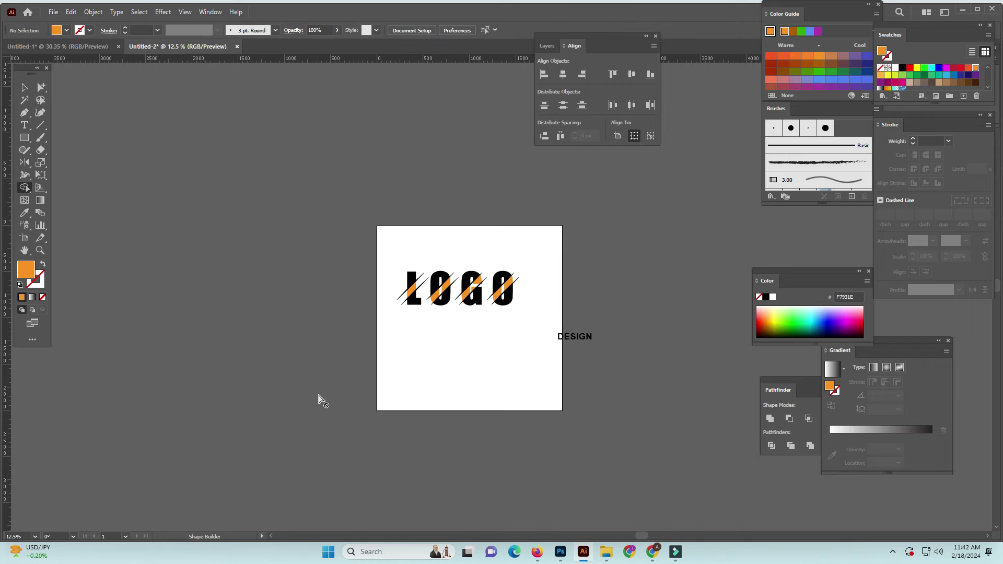
pyautogui.moveTo(584, 440); pyautogui.dragTo(578, 365)
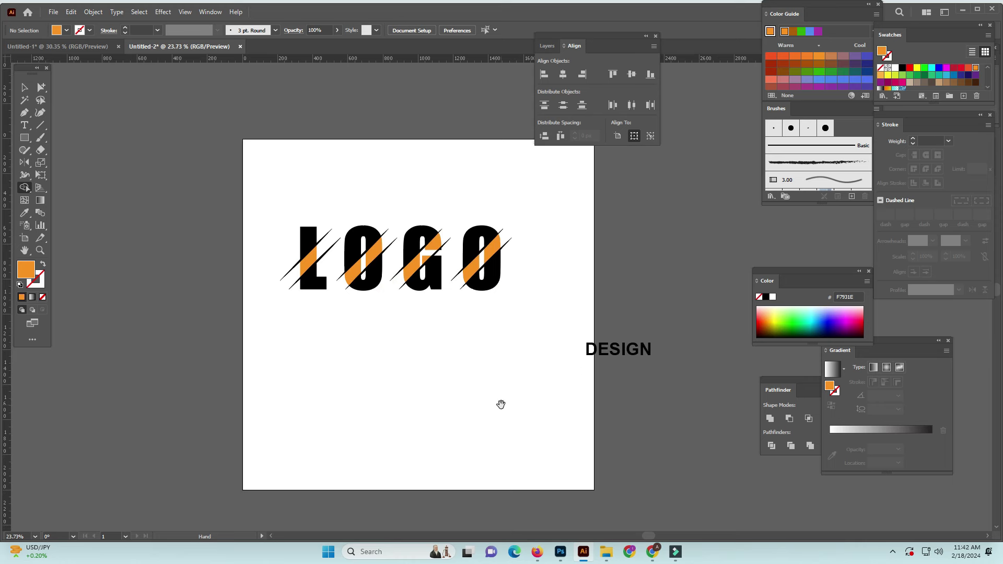
pyautogui.click(479, 383)
pyautogui.moveTo(438, 352); pyautogui.dragTo(420, 429)
pyautogui.moveTo(549, 317); pyautogui.dragTo(723, 418)
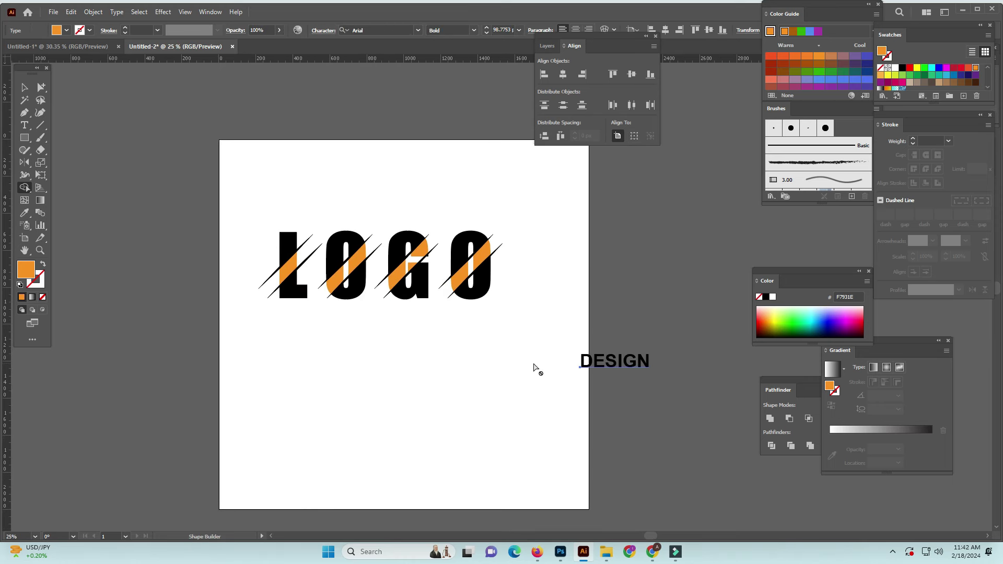
# Move DESIGN to just below LOGO.
pyautogui.click(24, 87)
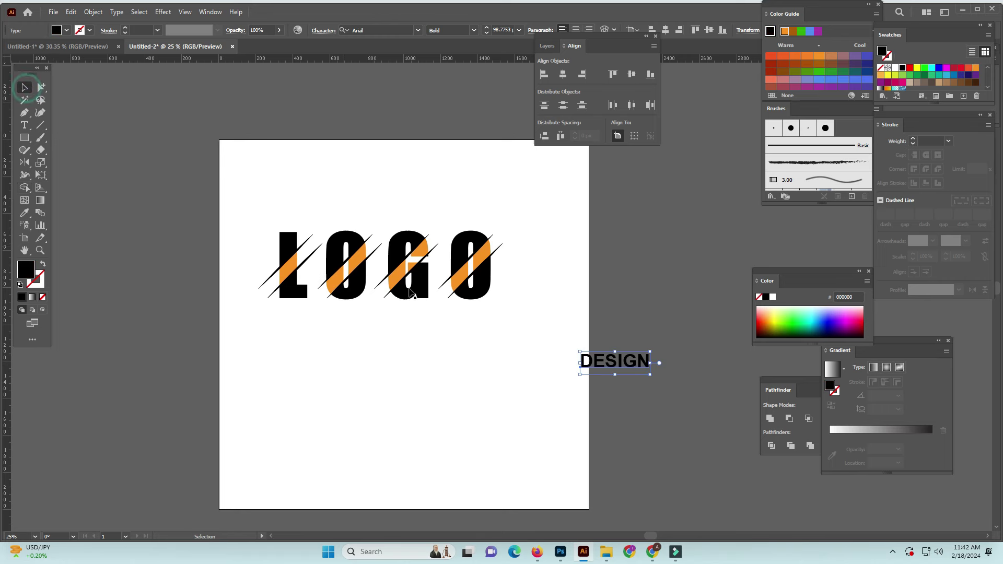
pyautogui.moveTo(620, 366); pyautogui.dragTo(403, 325)
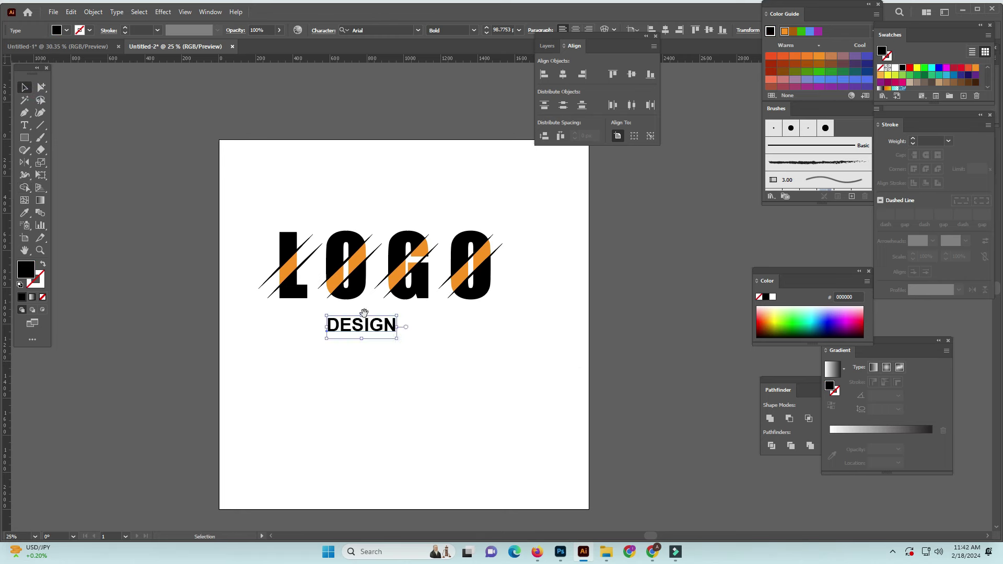
pyautogui.keyDown('ctrl'); pyautogui.click(337, 285); pyautogui.keyUp('ctrl')
pyautogui.moveTo(429, 408); pyautogui.dragTo(416, 432)
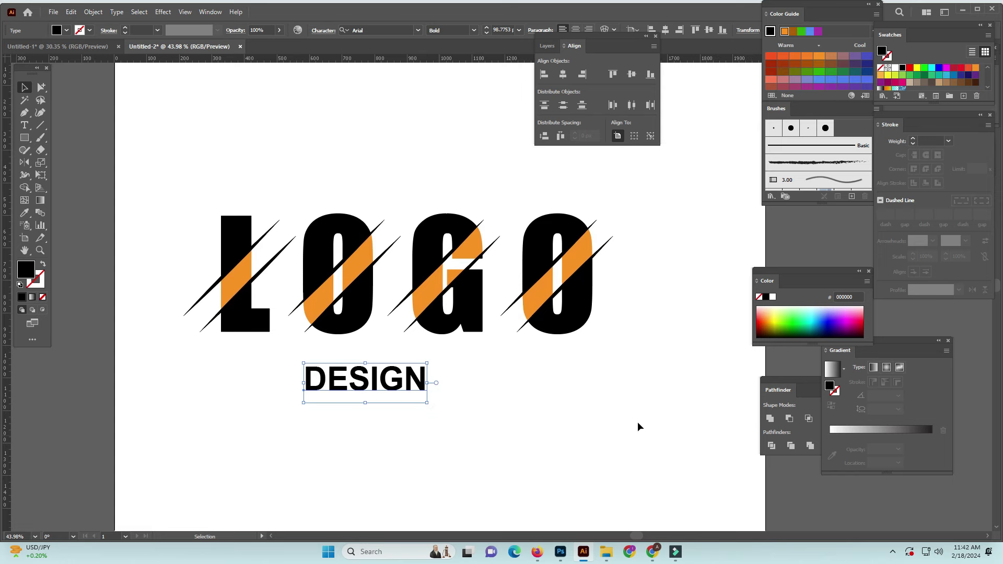
pyautogui.moveTo(533, 402); pyautogui.dragTo(519, 347)
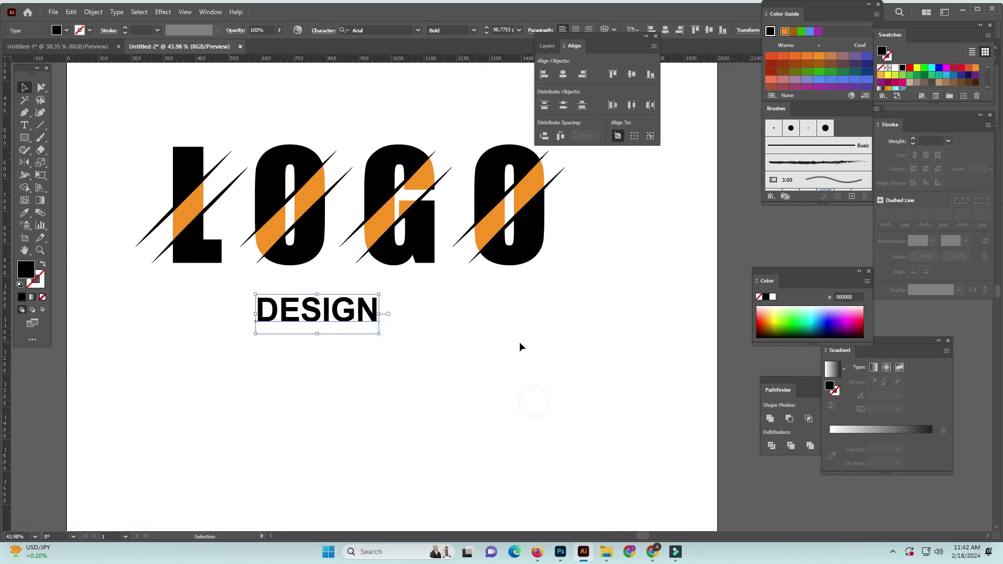
# Set DESIGN's letter tracking to 1000 in the Character panel.
pyautogui.click(204, 11)
pyautogui.click(252, 494)
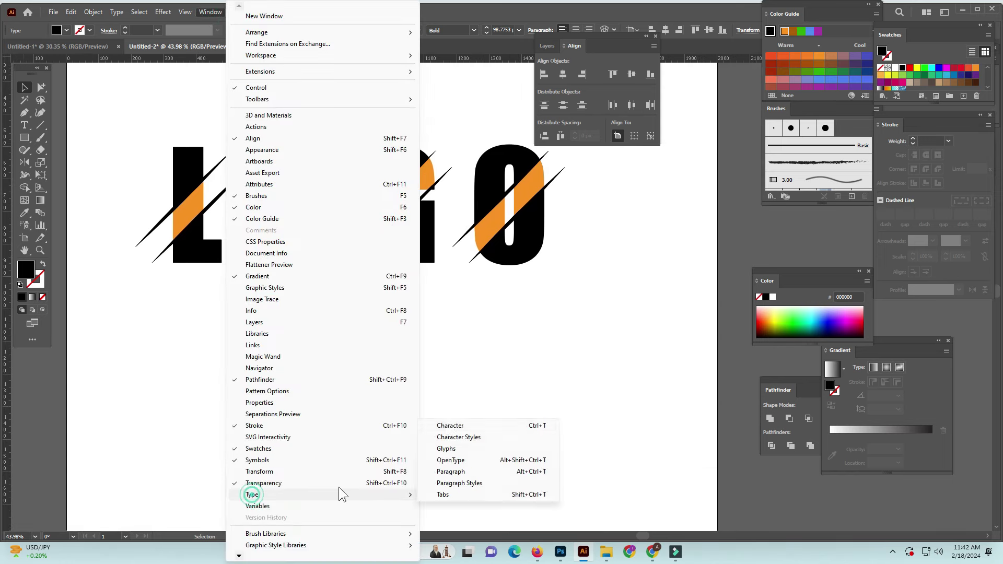
pyautogui.click(450, 425)
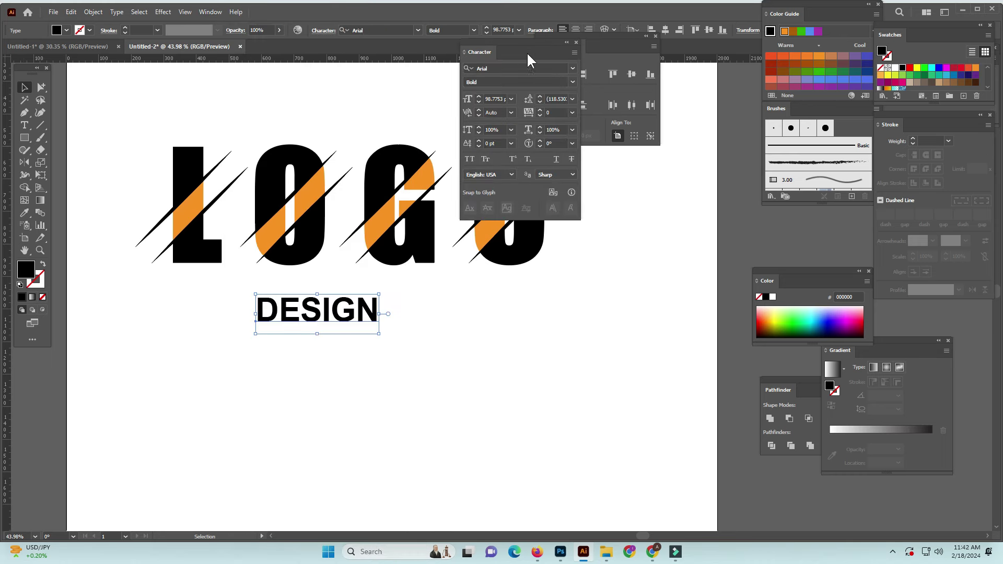
pyautogui.moveTo(526, 52); pyautogui.dragTo(638, 181)
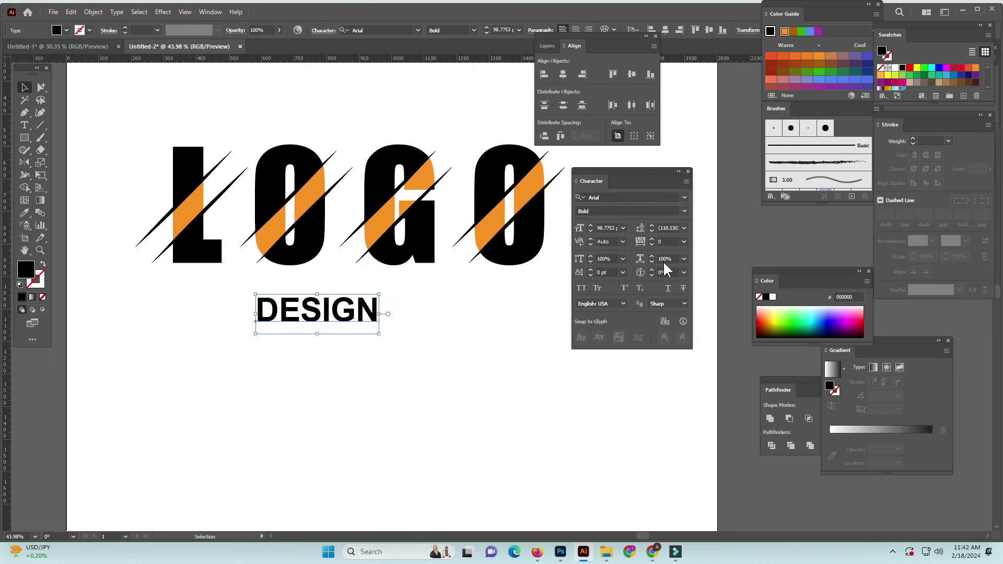
pyautogui.click(666, 241)
pyautogui.write('1000')
pyautogui.press('Return')
# Enlarge DESIGN to about 130 pt so it spans LOGO, and position it underneath.
pyautogui.moveTo(574, 325); pyautogui.dragTo(588, 327)
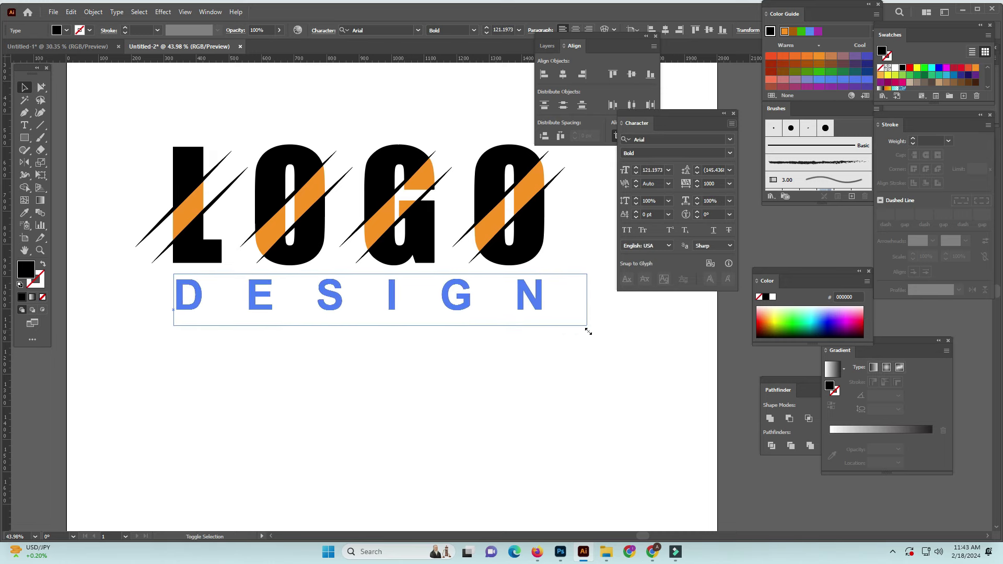
pyautogui.moveTo(538, 305); pyautogui.dragTo(533, 300)
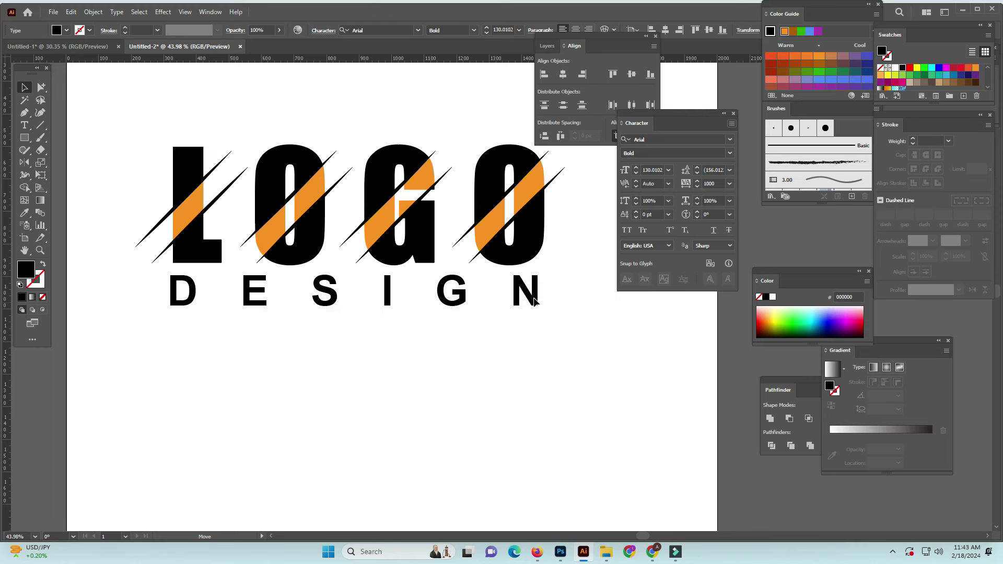
pyautogui.moveTo(534, 300); pyautogui.dragTo(534, 301)
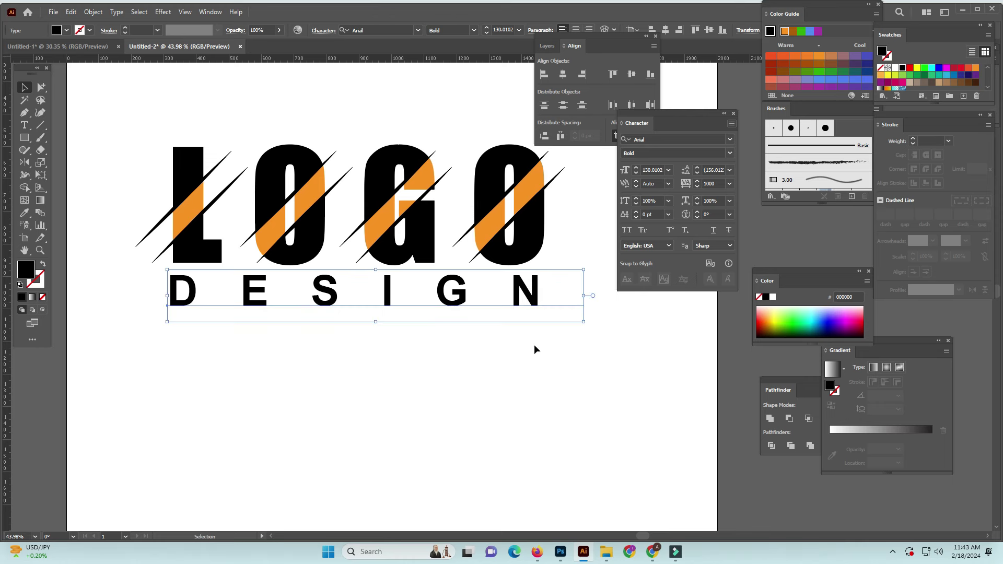
pyautogui.hotkey('ctrl', '-')
pyautogui.moveTo(546, 355); pyautogui.dragTo(471, 364)
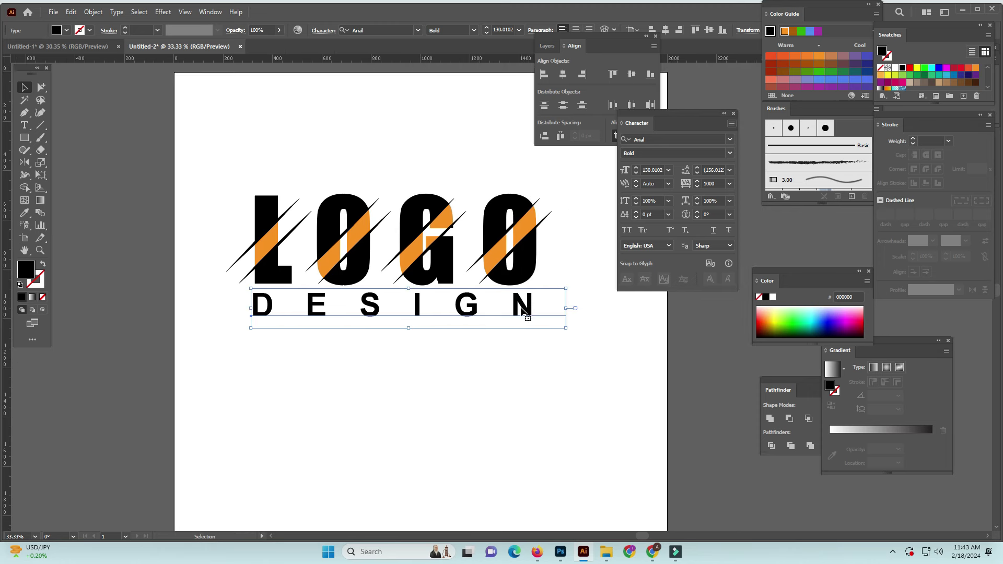
pyautogui.moveTo(525, 309); pyautogui.dragTo(527, 313)
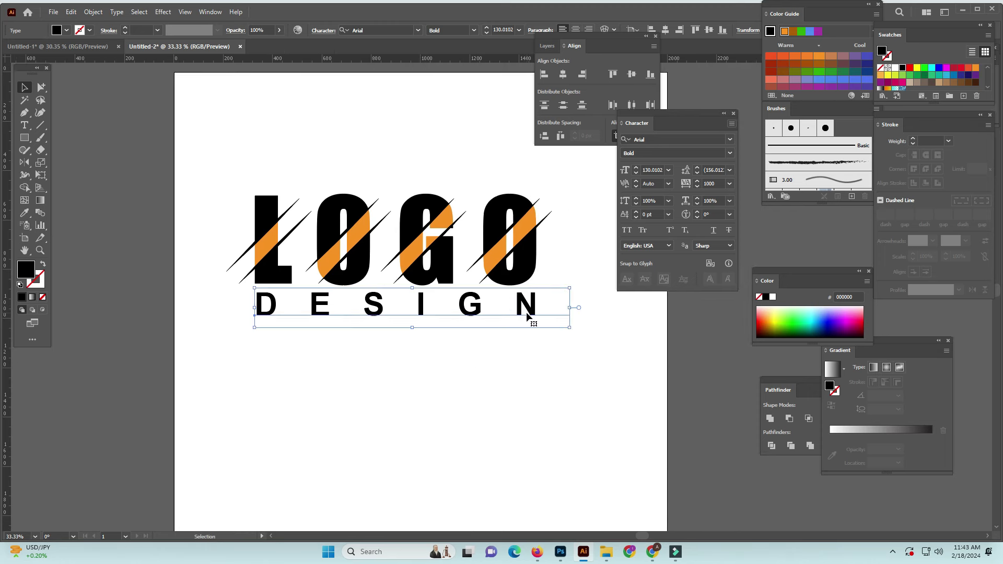
# Expand the DESIGN text into outline letter shapes with Object > Expand.
pyautogui.click(93, 11)
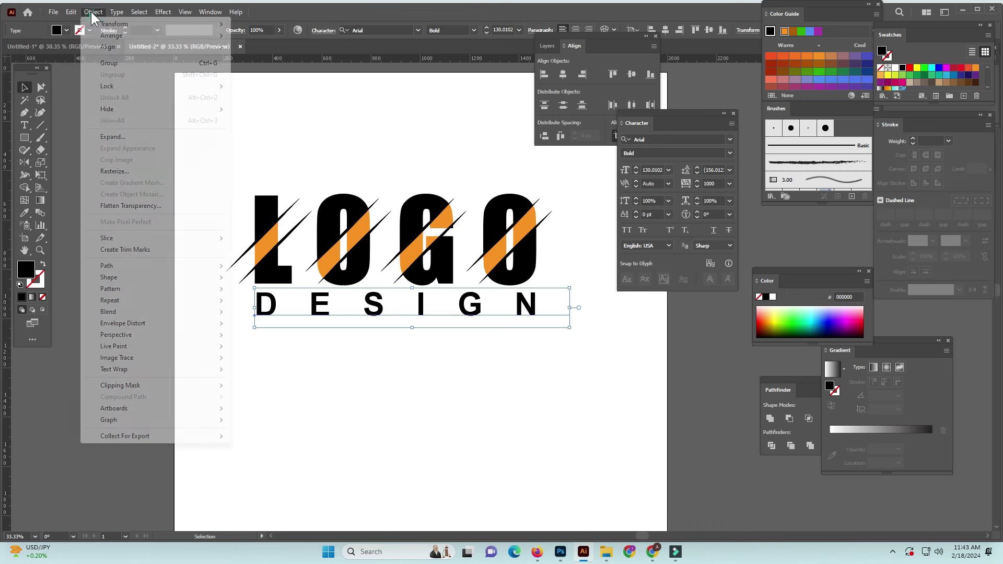
pyautogui.click(105, 138)
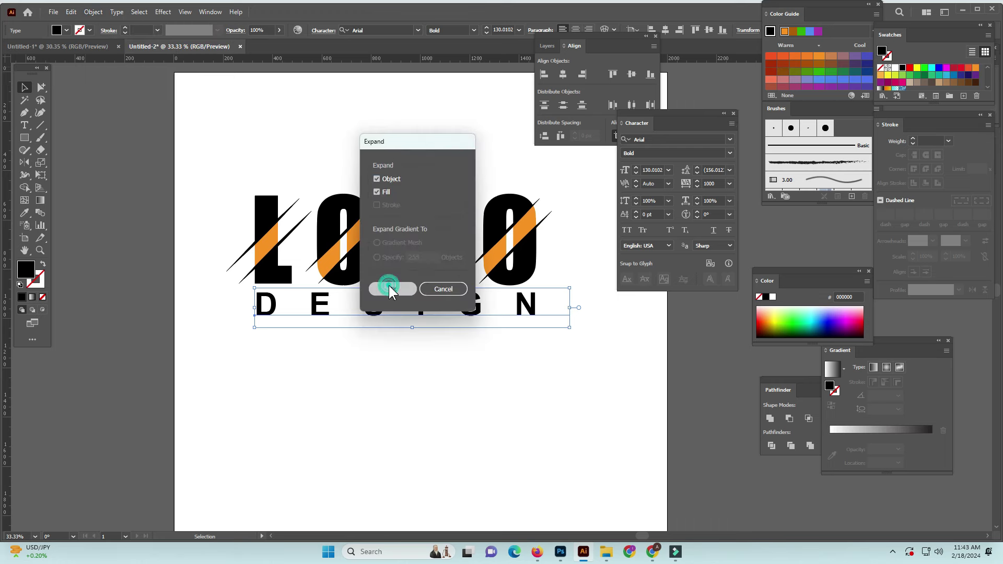
pyautogui.click(388, 285)
pyautogui.click(412, 339)
pyautogui.scroll(1, 441, 340)
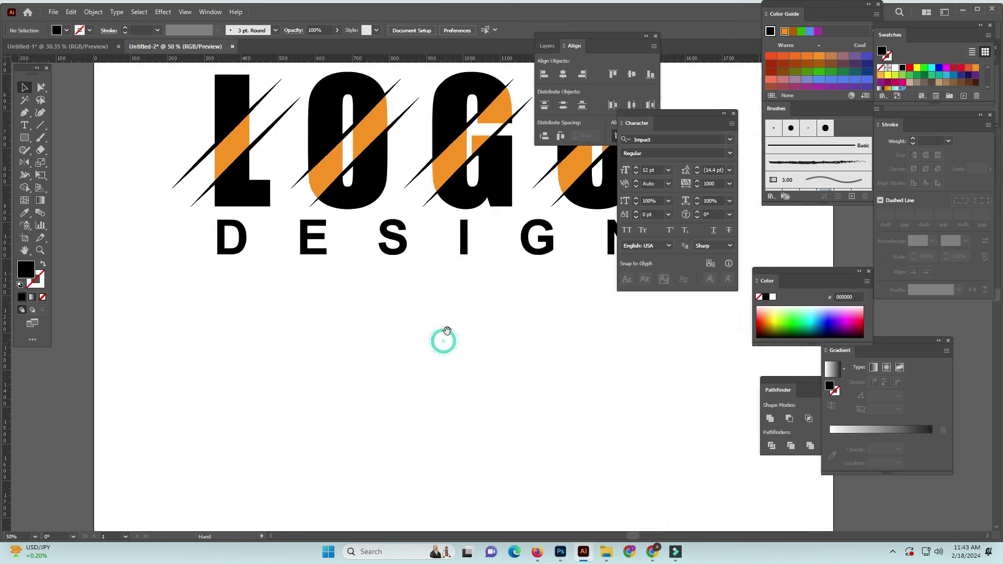
pyautogui.scroll(-1, 421, 401)
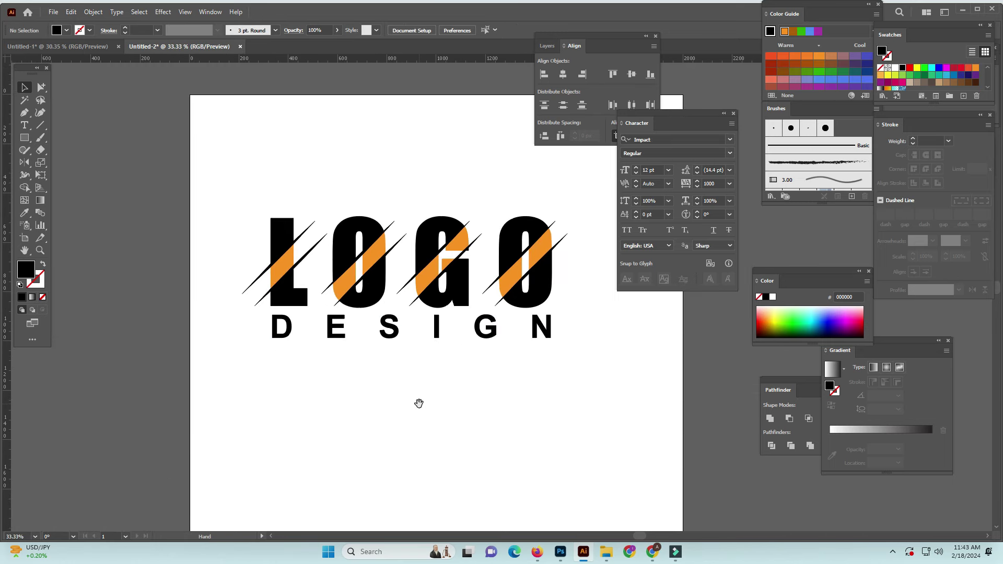
pyautogui.moveTo(426, 390); pyautogui.dragTo(390, 390)
# Nudge the outlined DESIGN letters slightly up and left so they sit centred under LOGO.
pyautogui.click(400, 334)
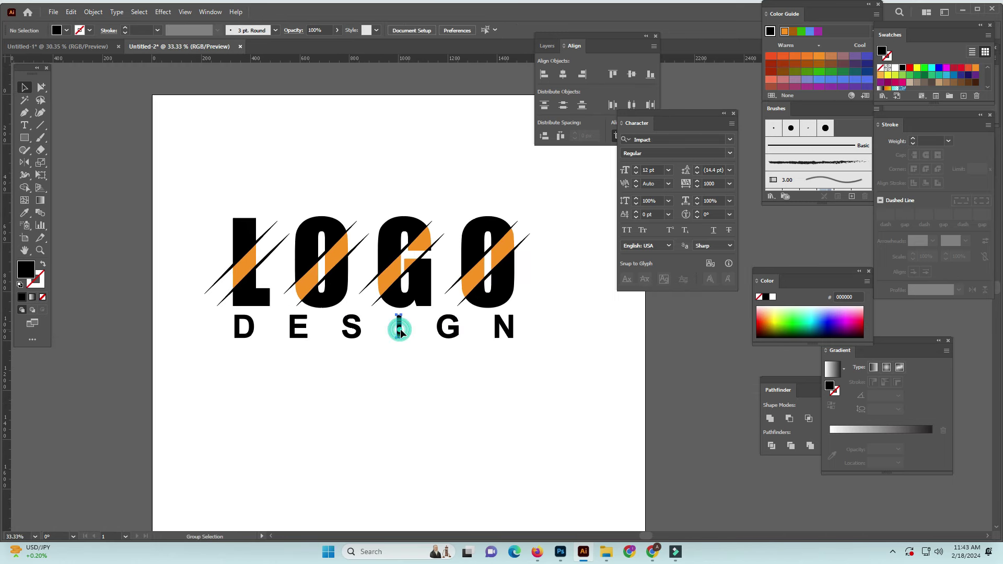
pyautogui.moveTo(453, 353)
pyautogui.mouseDown()
pyautogui.moveTo(537, 388)
pyautogui.moveTo(228, 327)
pyautogui.mouseUp()
pyautogui.click(354, 336)
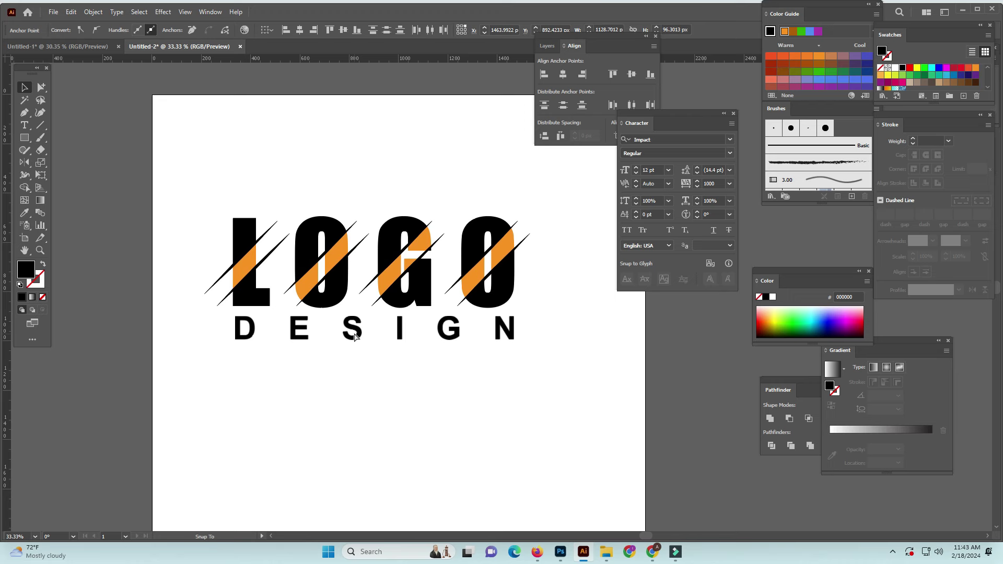
pyautogui.moveTo(355, 337); pyautogui.dragTo(354, 335)
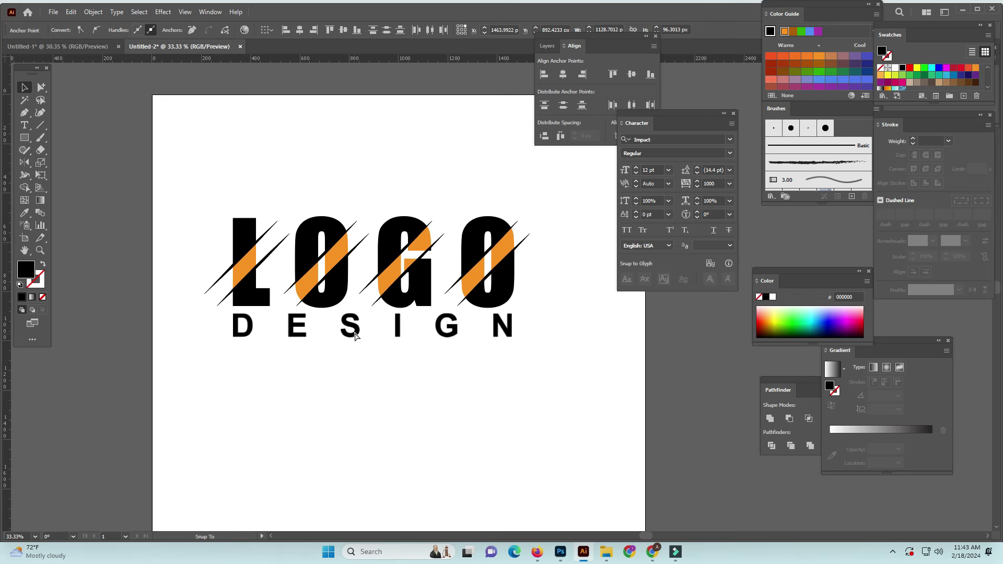
pyautogui.click(420, 374)
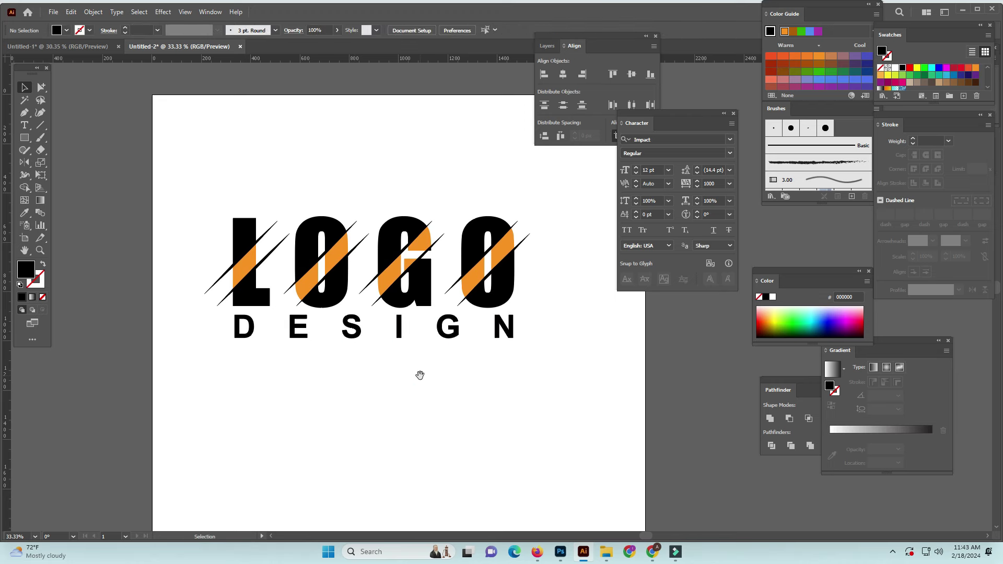
pyautogui.moveTo(419, 374); pyautogui.dragTo(449, 391)
pyautogui.moveTo(558, 387); pyautogui.dragTo(279, 348)
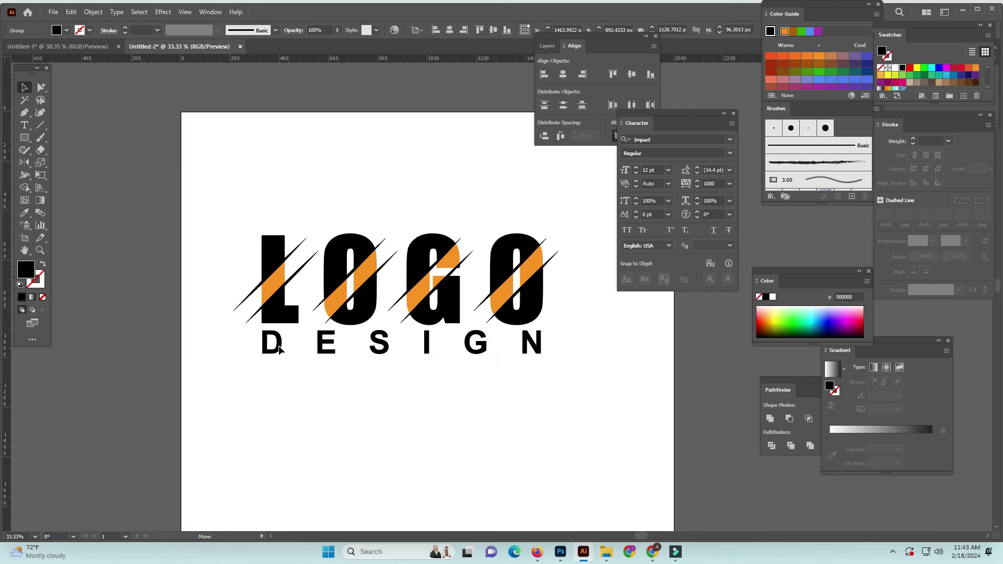
# Draw an underline beneath DESIGN with a tapered ellipse width profile.
pyautogui.click(359, 403)
pyautogui.press('p')
pyautogui.click(264, 368)
pyautogui.keyDown('shift'); pyautogui.click(544, 369); pyautogui.keyUp('shift')
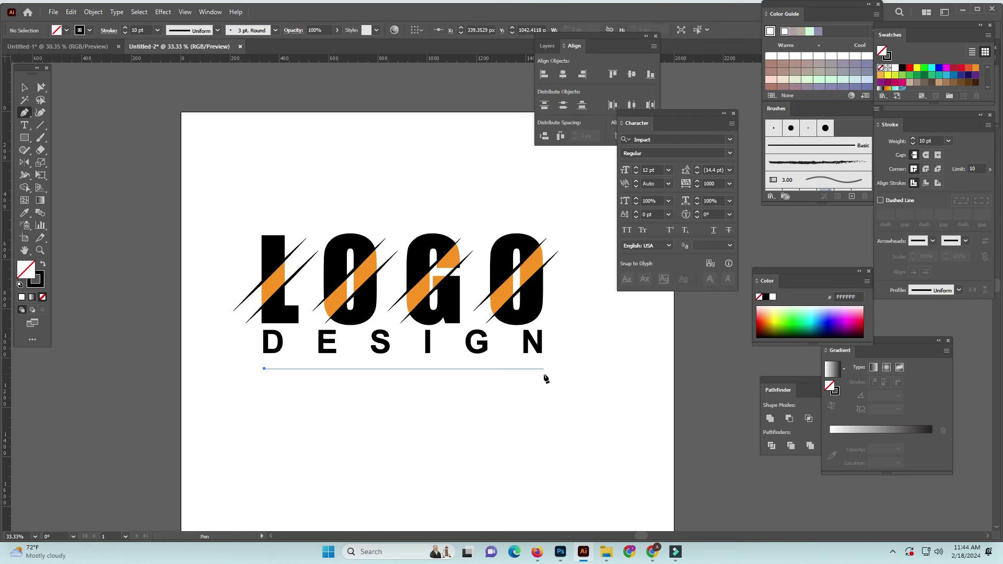
pyautogui.keyDown('shift'); pyautogui.click(544, 375); pyautogui.keyUp('shift')
pyautogui.click(191, 30)
pyautogui.click(203, 67)
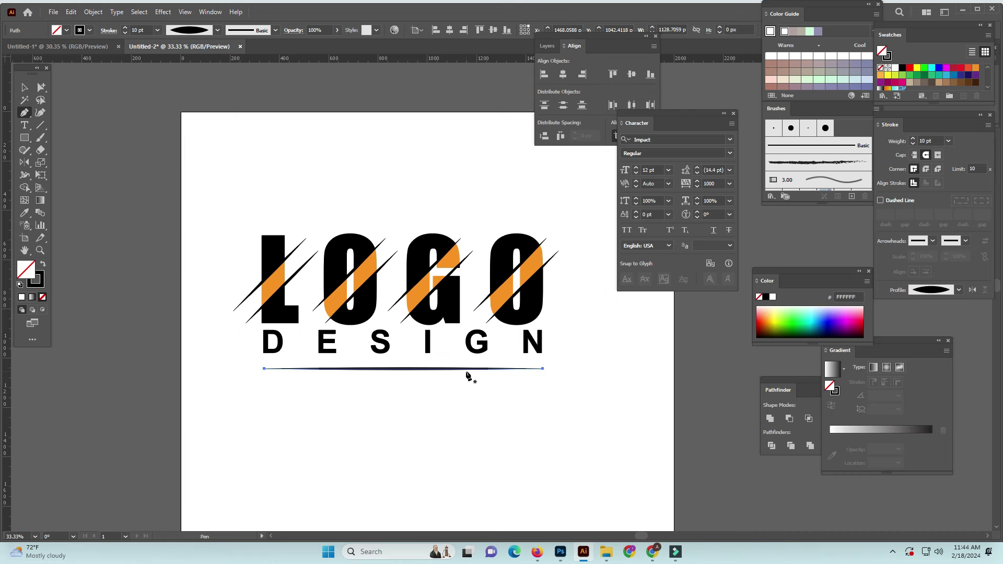
pyautogui.click(473, 397)
# Zoom out and inspect the underline against the whole artboard.
pyautogui.hotkey('ctrl', '-')
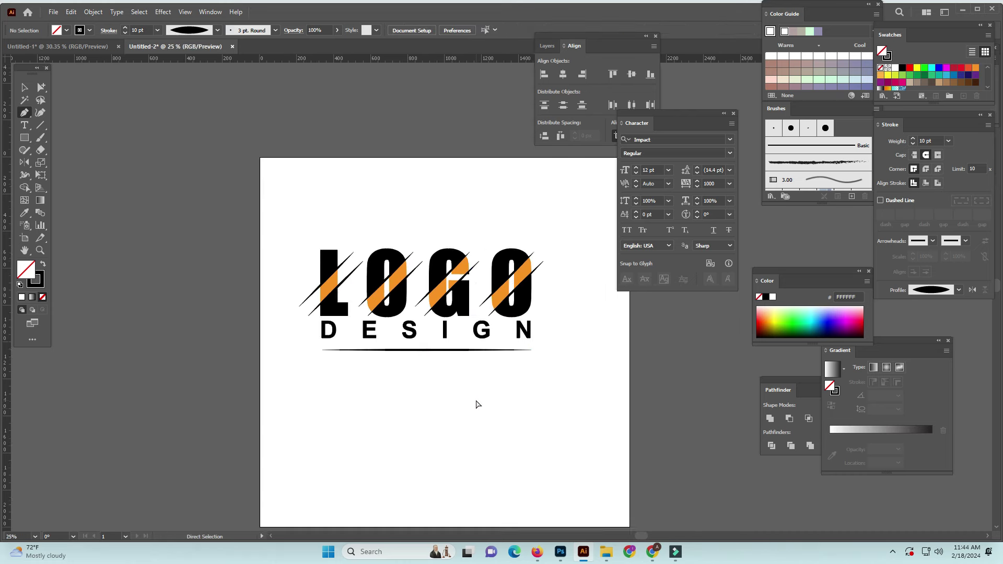
pyautogui.hotkey('ctrl', '-')
pyautogui.click(471, 238)
pyautogui.keyDown('ctrl'); pyautogui.click(486, 416); pyautogui.keyUp('ctrl')
pyautogui.click(459, 206)
pyautogui.hotkey('ctrl', '-')
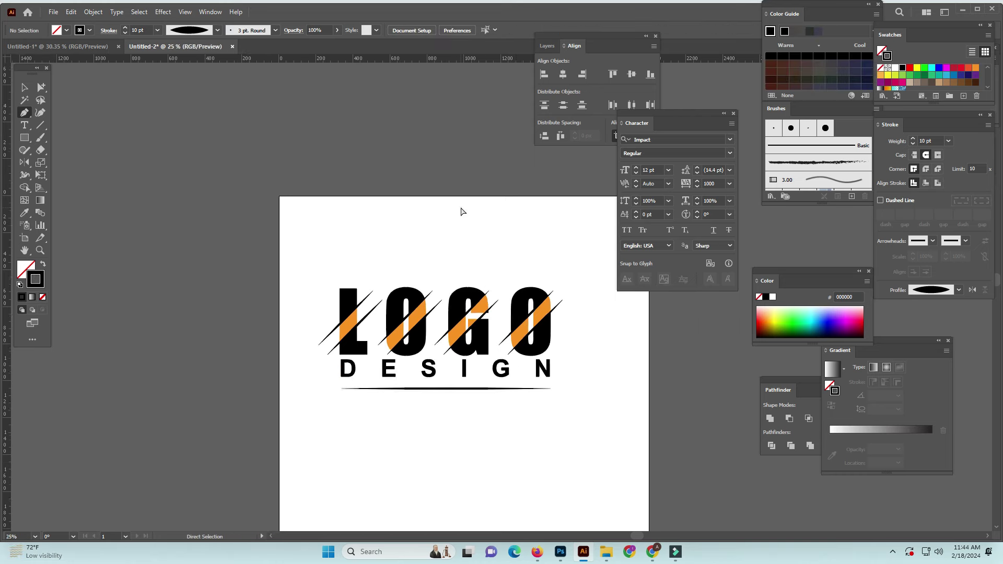
pyautogui.hotkey('ctrl', '-')
pyautogui.hotkey('ctrl', '-')
pyautogui.keyDown('ctrl'); pyautogui.click(490, 264); pyautogui.keyUp('ctrl')
pyautogui.moveTo(588, 426)
pyautogui.mouseDown()
pyautogui.moveTo(502, 408)
pyautogui.moveTo(479, 366)
pyautogui.mouseUp()
# Group all the logo parts and centre the group horizontally and vertically on the artboard.
pyautogui.press('ctrl')
pyautogui.moveTo(236, 202); pyautogui.dragTo(532, 384)
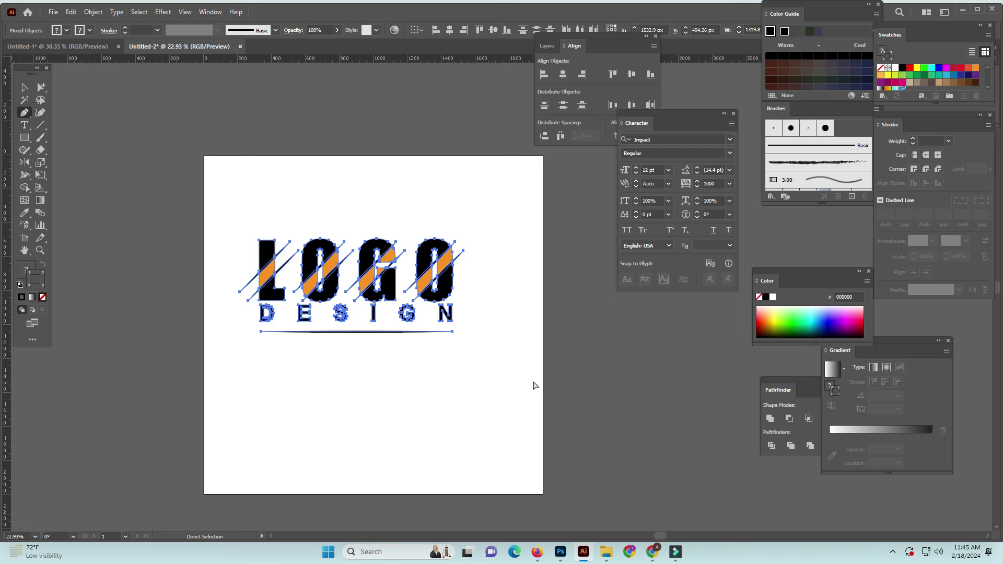
pyautogui.hotkey('ctrl', 'g')
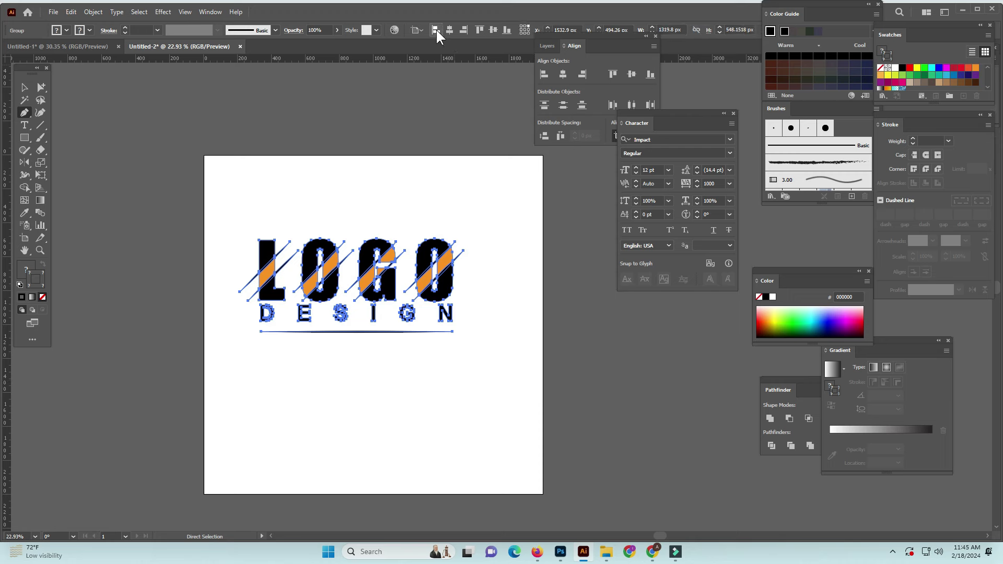
pyautogui.click(448, 29)
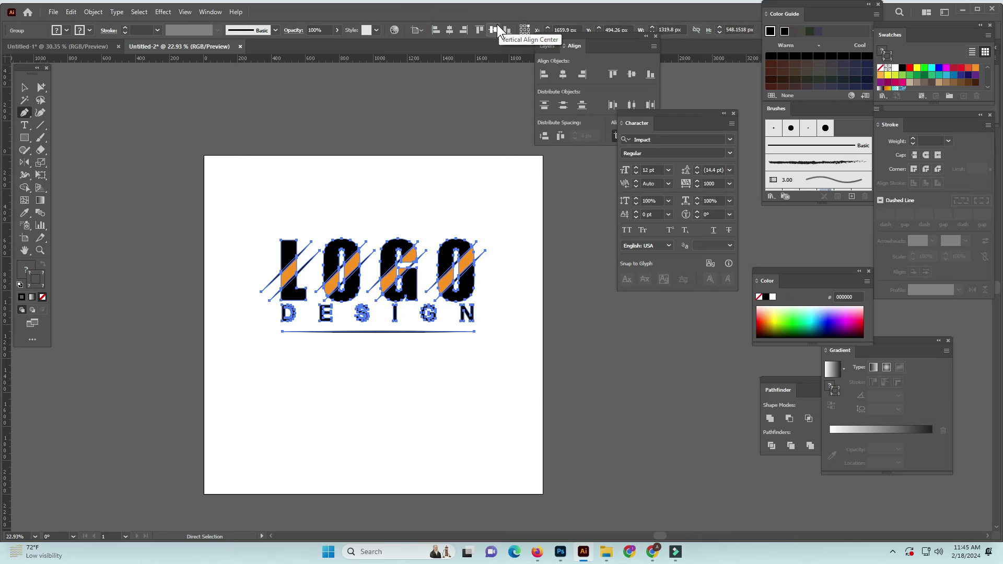
pyautogui.click(496, 28)
pyautogui.keyDown('ctrl'); pyautogui.click(526, 404); pyautogui.keyUp('ctrl')
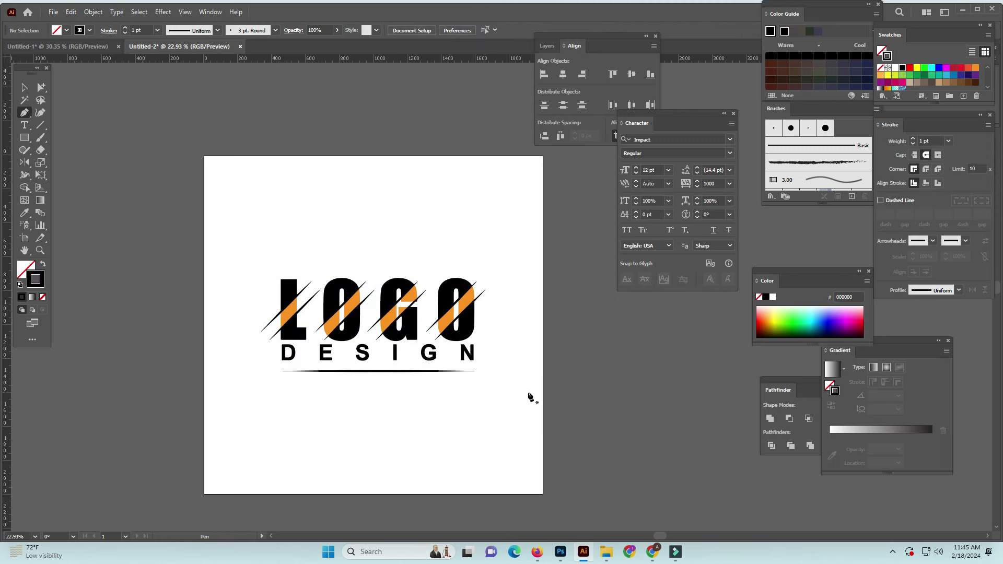
pyautogui.hotkey('ctrl', '=')
pyautogui.hotkey('ctrl', '=')
pyautogui.hotkey('ctrl', '=')
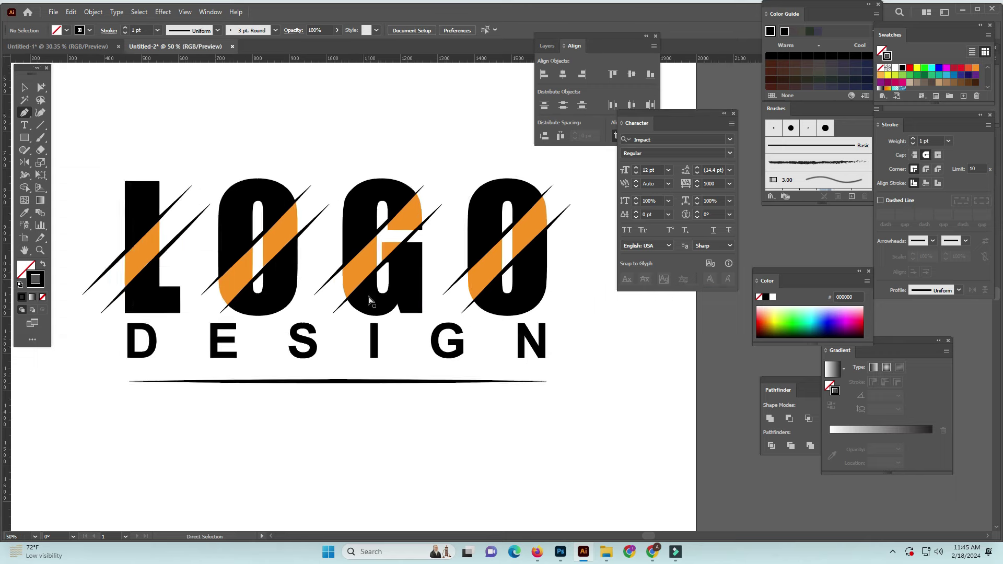
pyautogui.hotkey('ctrl', '-')
pyautogui.hotkey('ctrl', '-')
pyautogui.hotkey('ctrl', '-')
pyautogui.moveTo(429, 222); pyautogui.dragTo(503, 405)
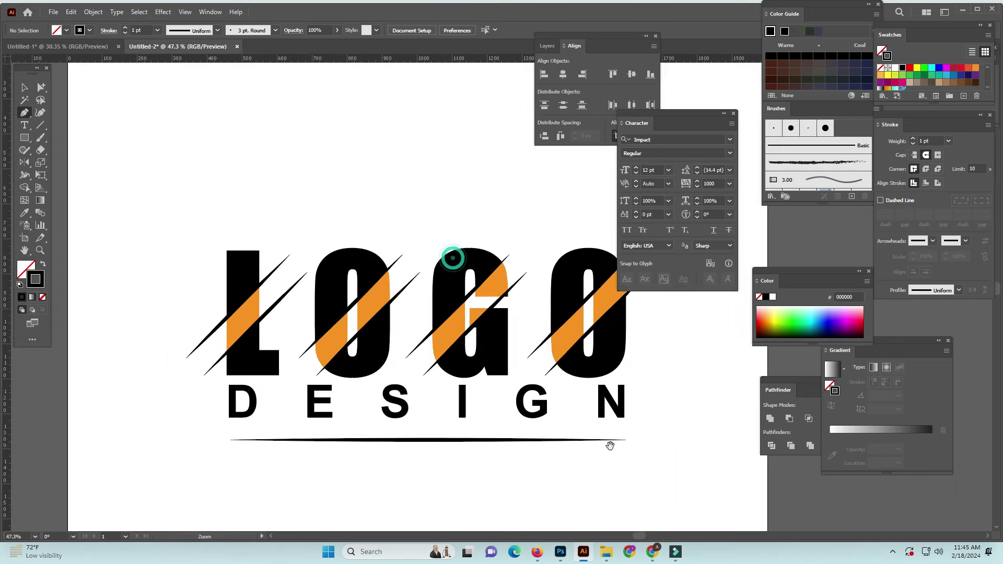
pyautogui.hotkey('ctrl', '-')
pyautogui.hotkey('ctrl', '-')
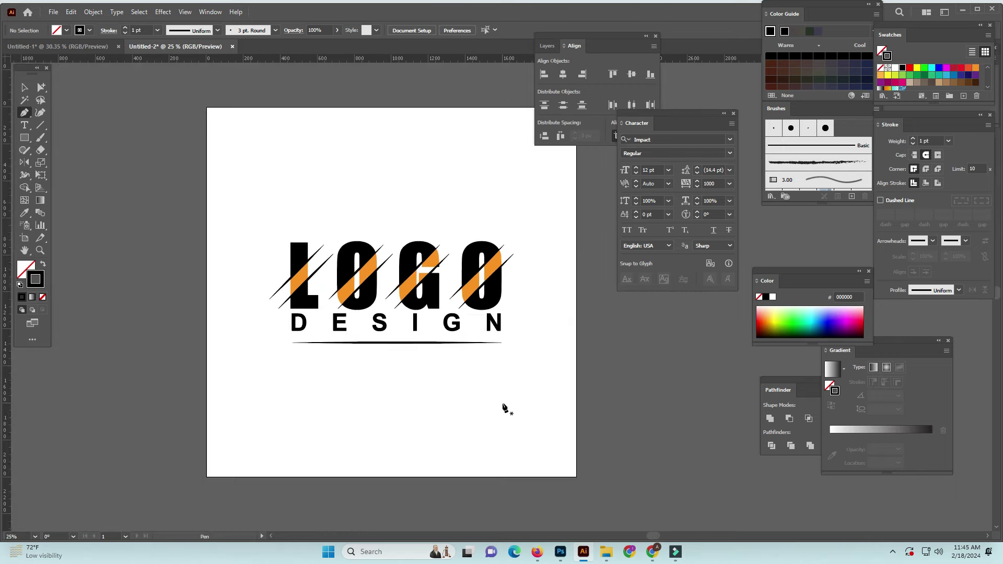
# Save the logo as Logo_Design in Adobe Illustrator (*.AI) format with default options.
pyautogui.press('ctrl')
pyautogui.hotkey('ctrl', 's')
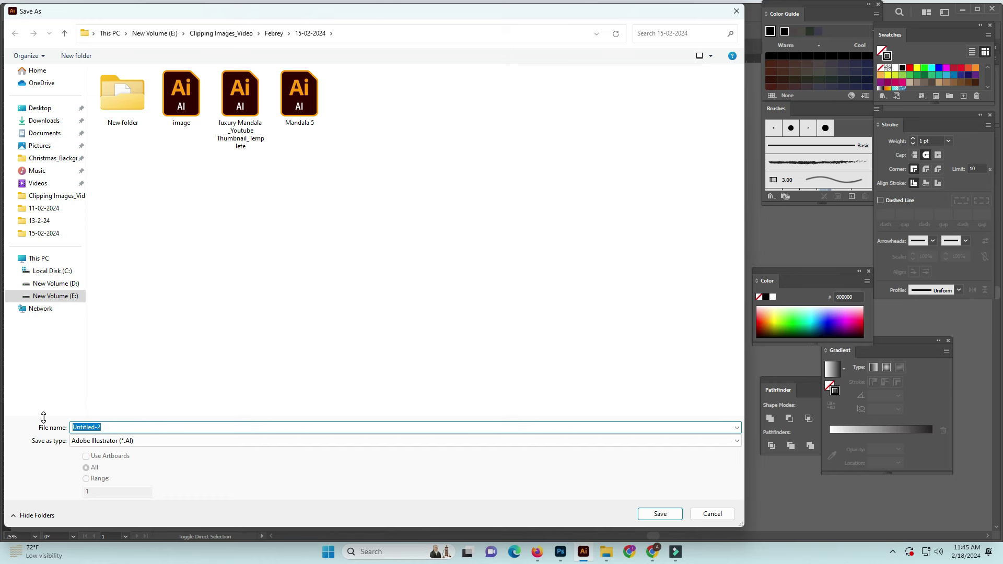
pyautogui.write('Logo_Design')
pyautogui.click(660, 515)
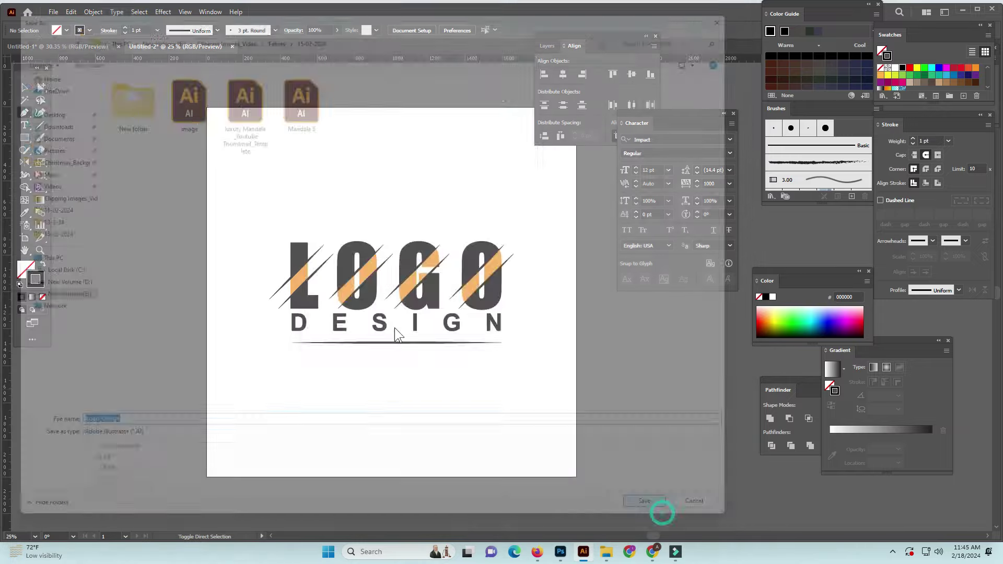
pyautogui.click(472, 376)
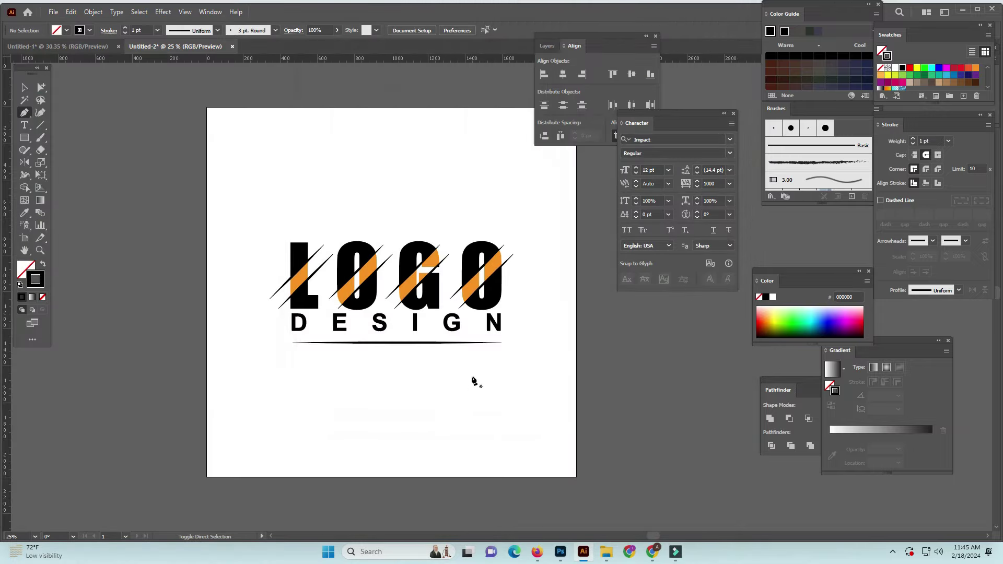